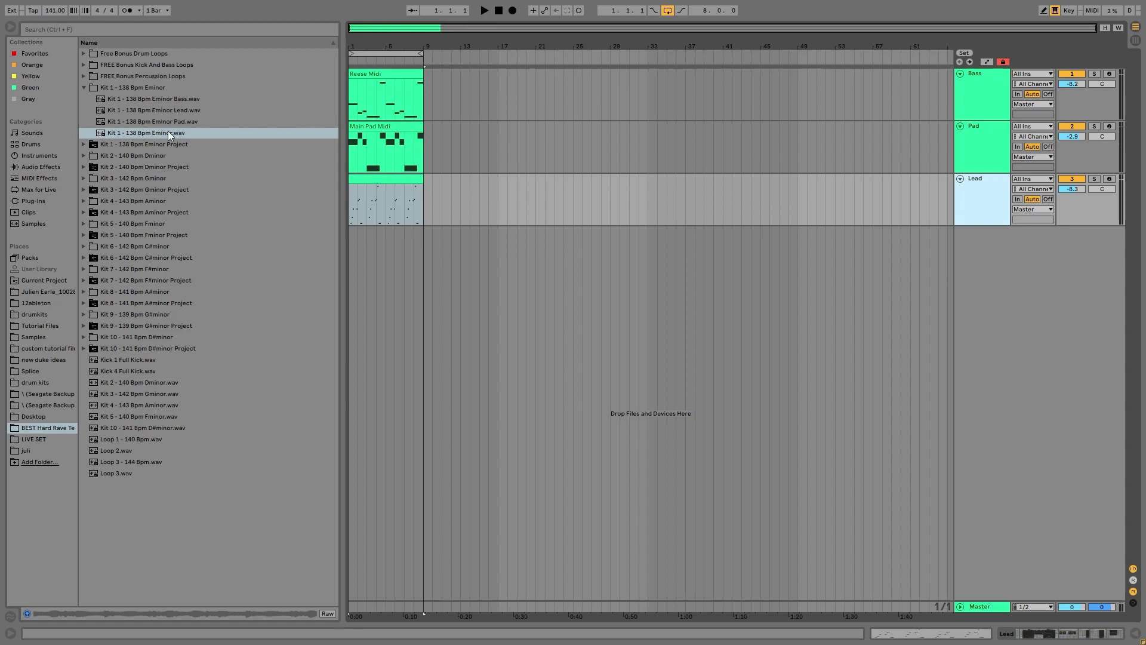
Expand the Kit 1 - 138 Bpm Eminor Project folder, preview Kit 2 - 140 Bpm Dminor.wav, and raise the cue volume to 6.0
left_click(117, 141)
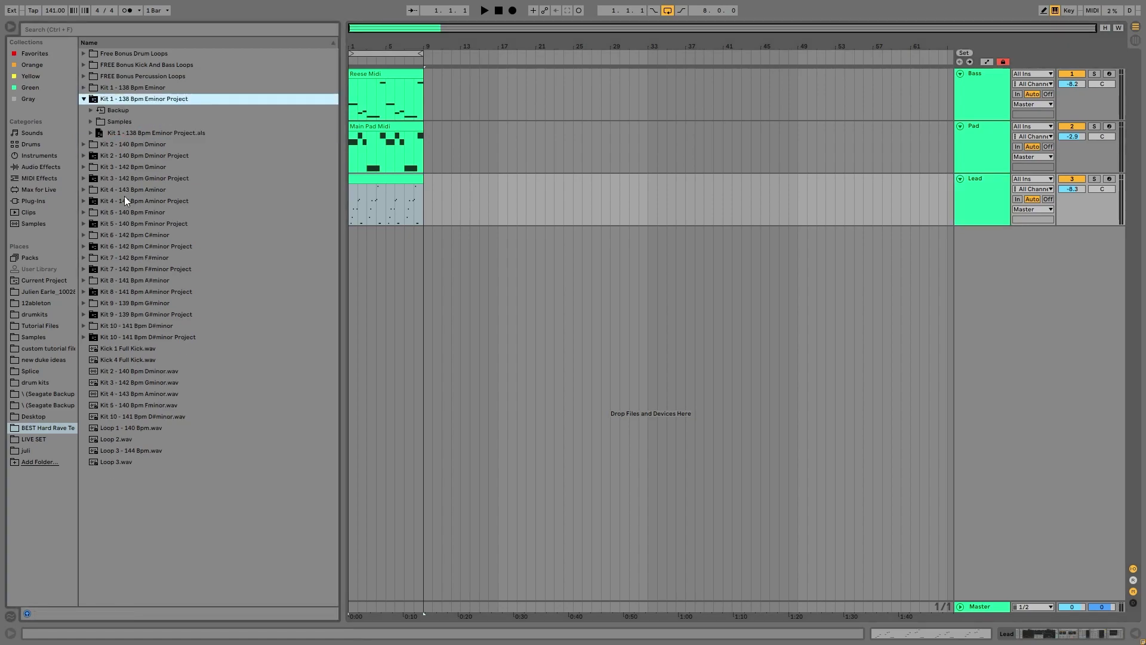
left_click(124, 375)
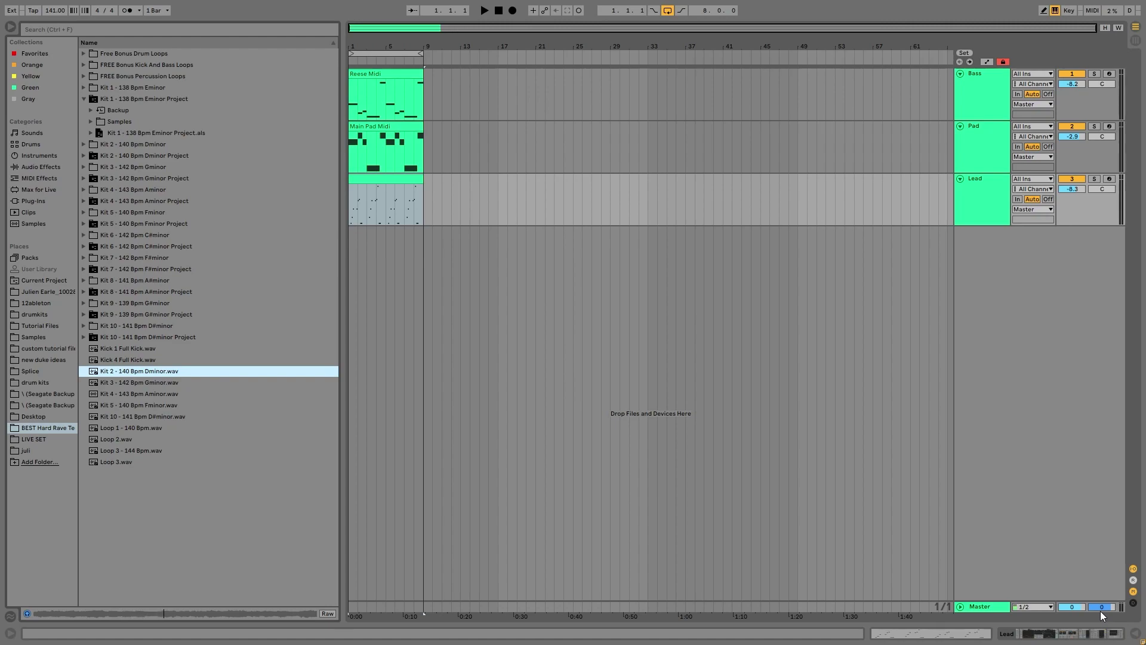
left_click_drag(1101, 611, 1101, 598)
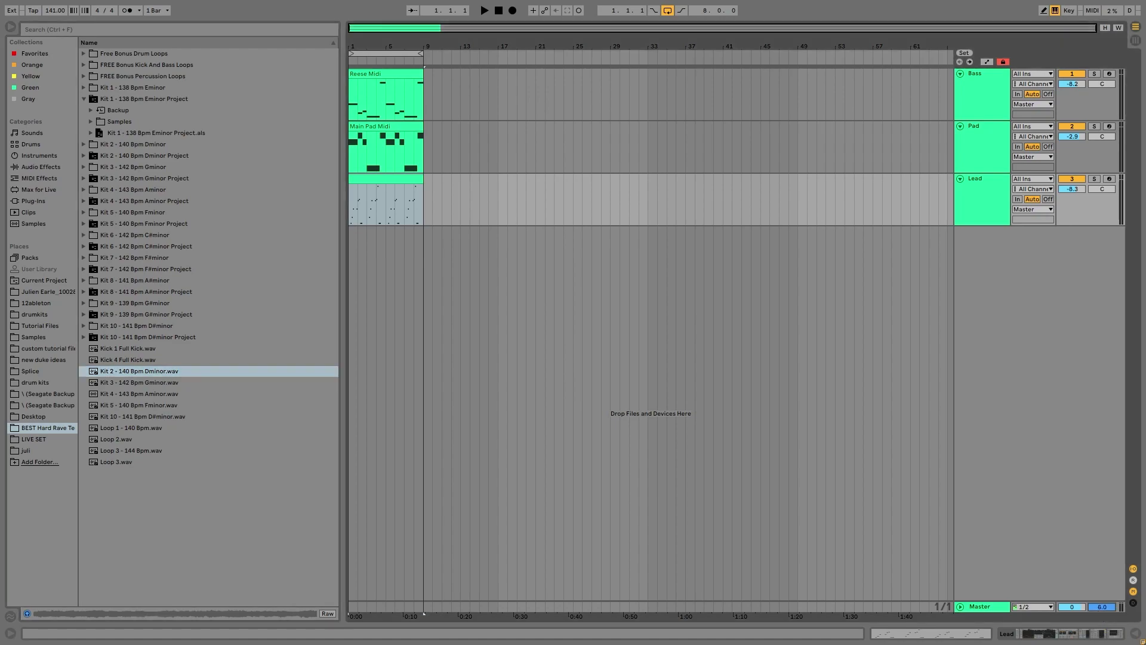
Preview the Kit 3, Kit 4, Kit 5 and Kit 10 WAV files one after another
left_click(149, 384)
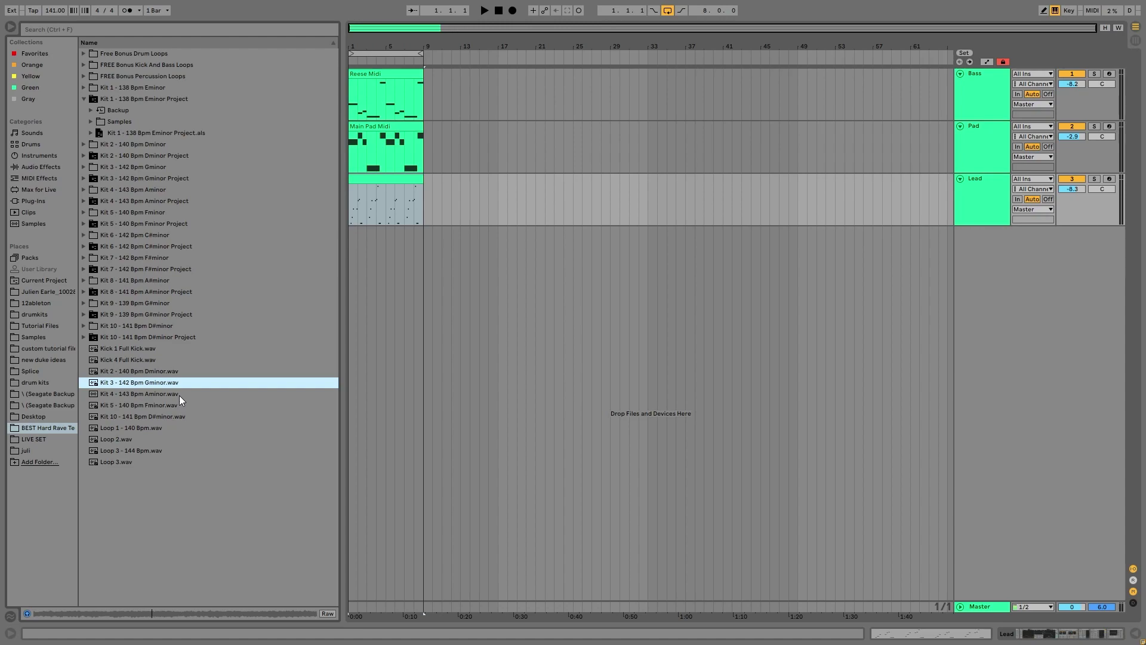
left_click(179, 394)
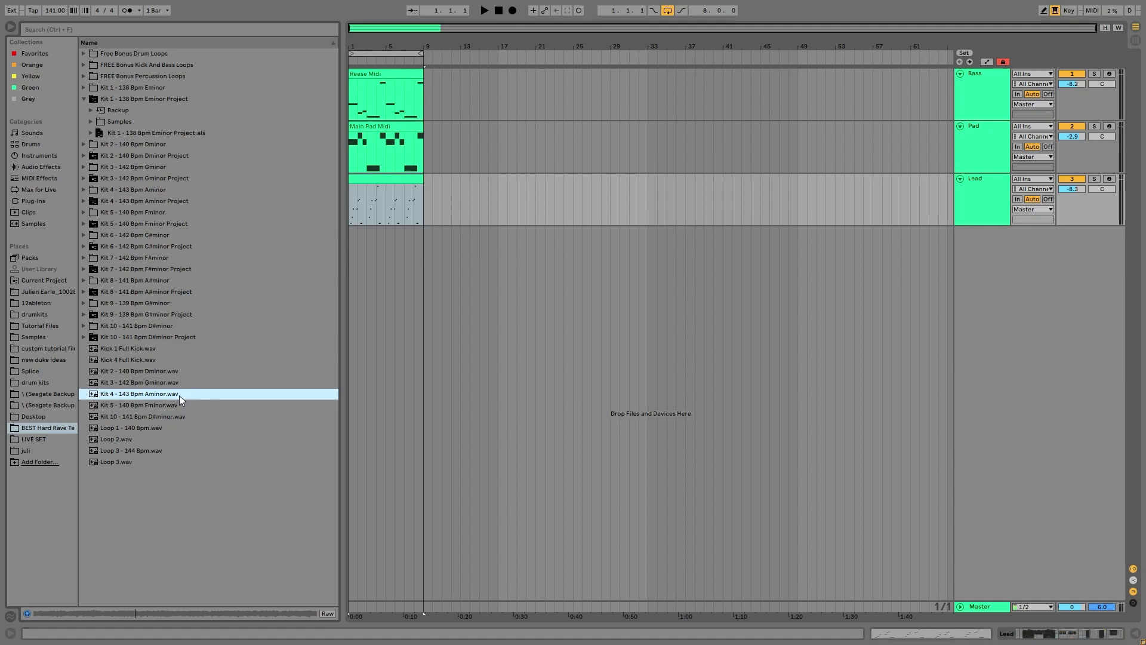
key("Down")
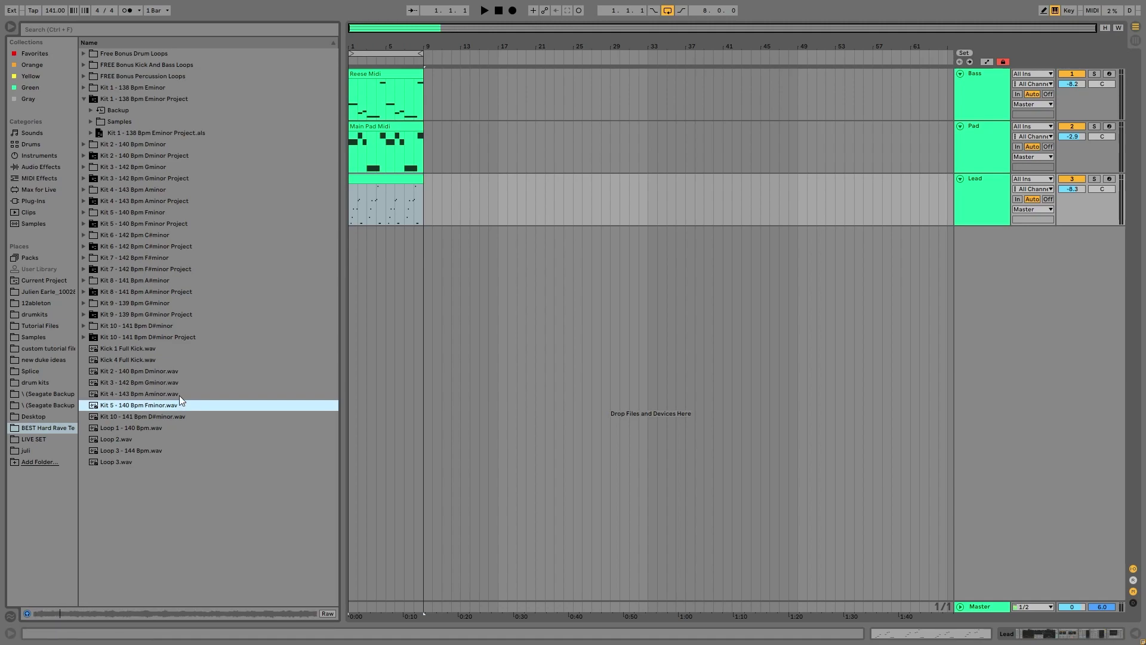
key("Down")
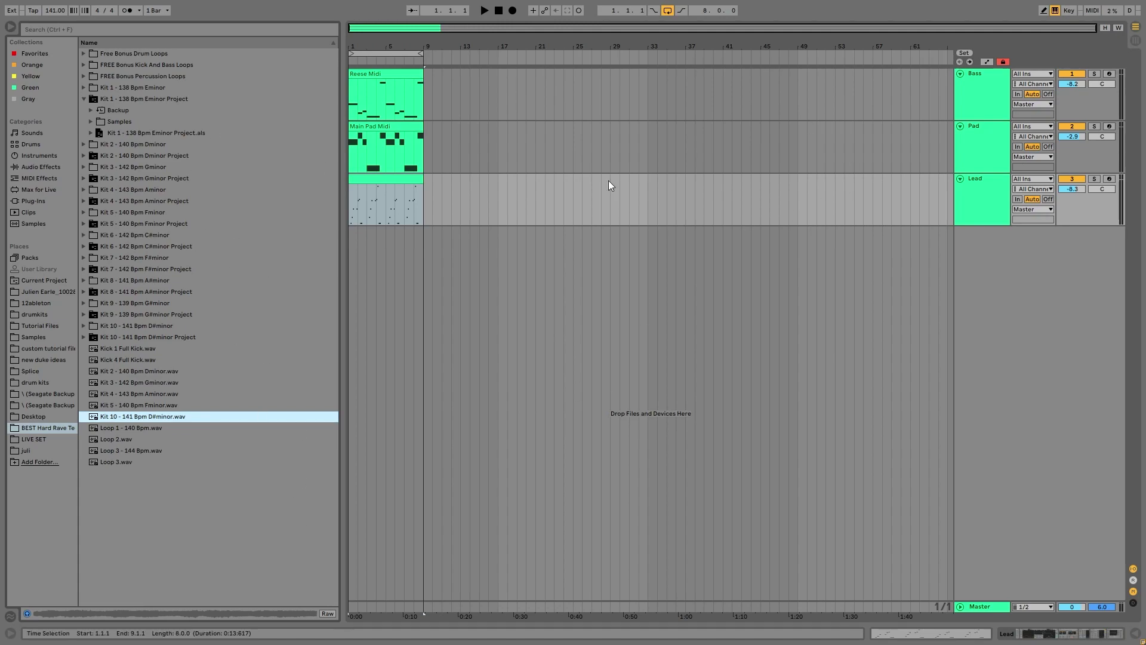
Show the Lead track's device chain and play the start of the three-track arrangement
double_click(1004, 190)
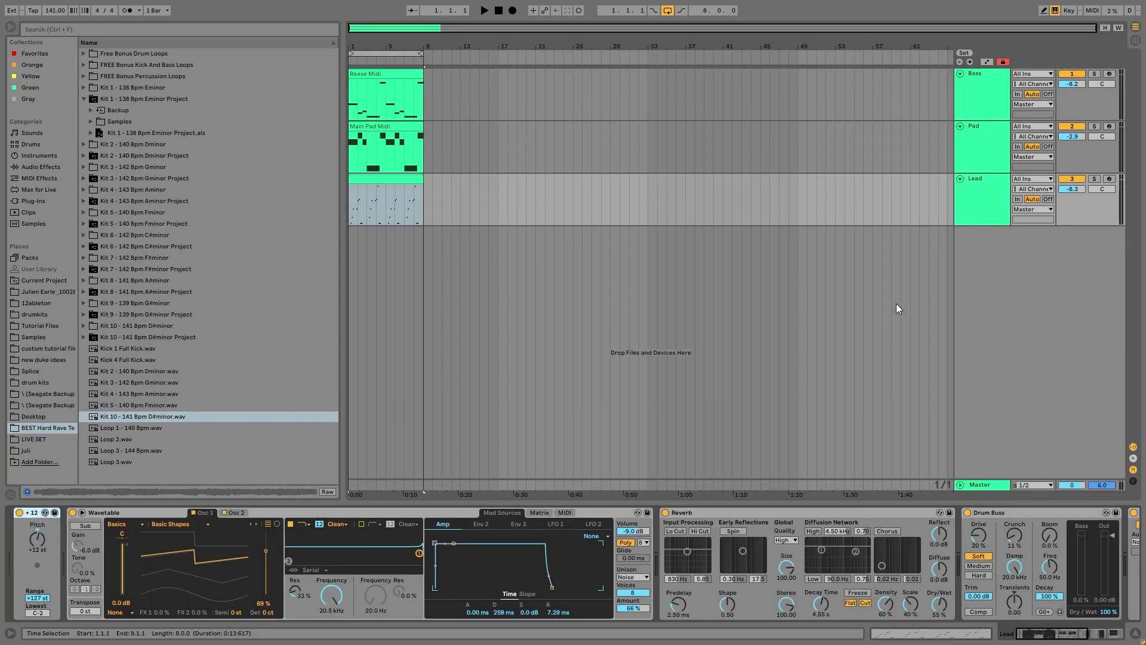
key("space")
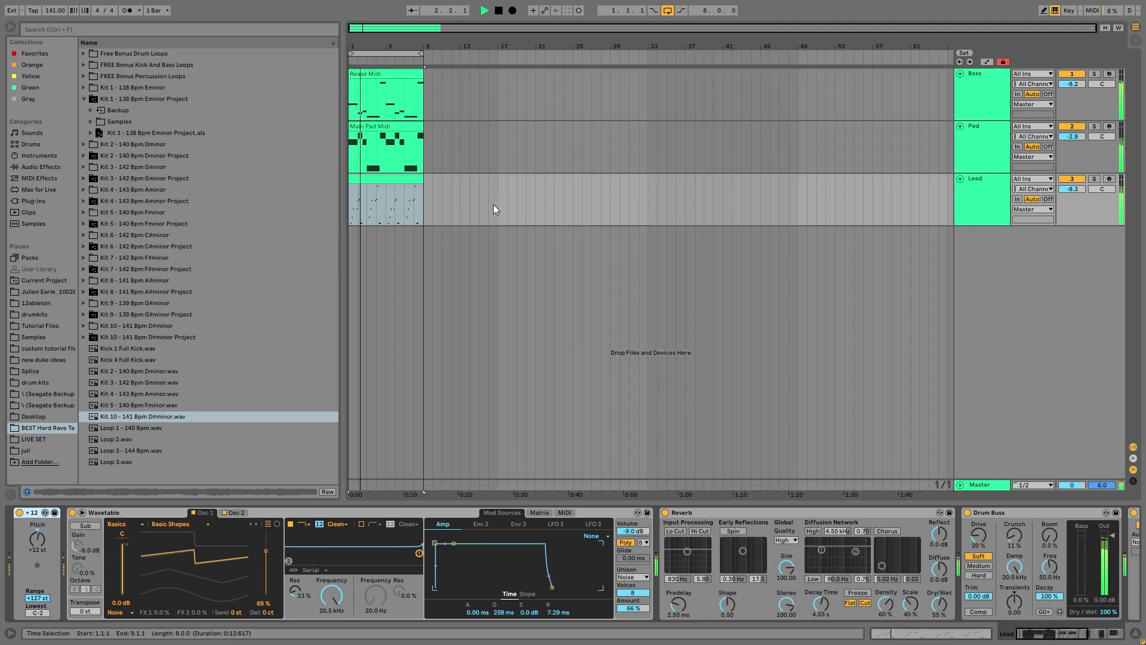
key("space")
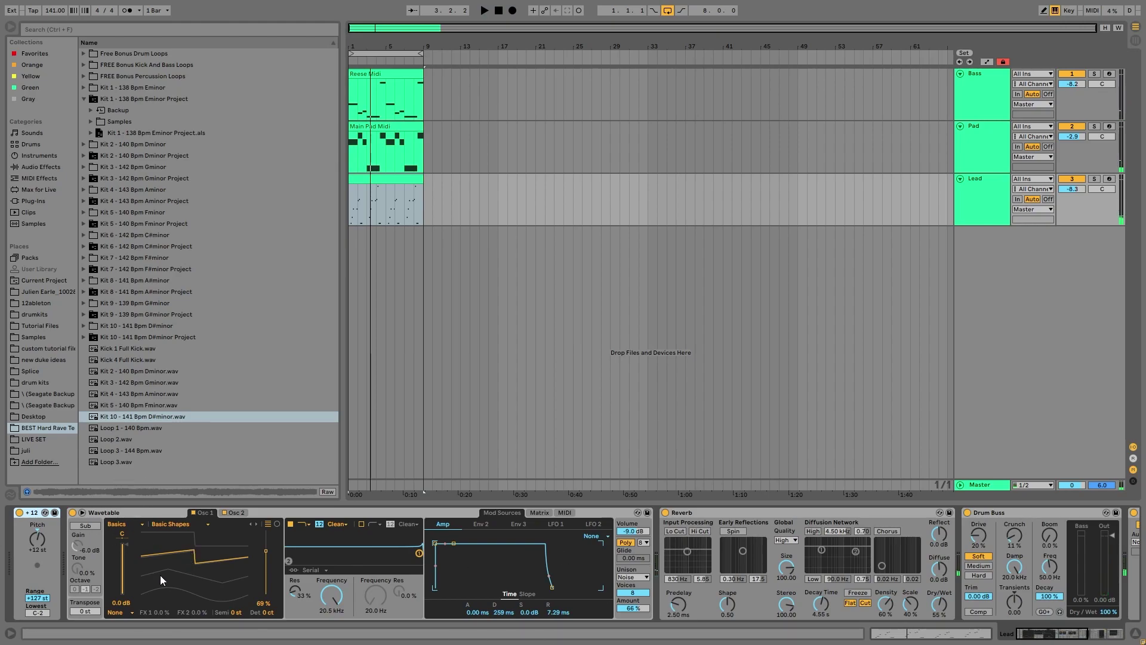
Compare the Wavetable oscillator settings of the Lead, Pad and Bass tracks, including the second oscillator
left_click(244, 511)
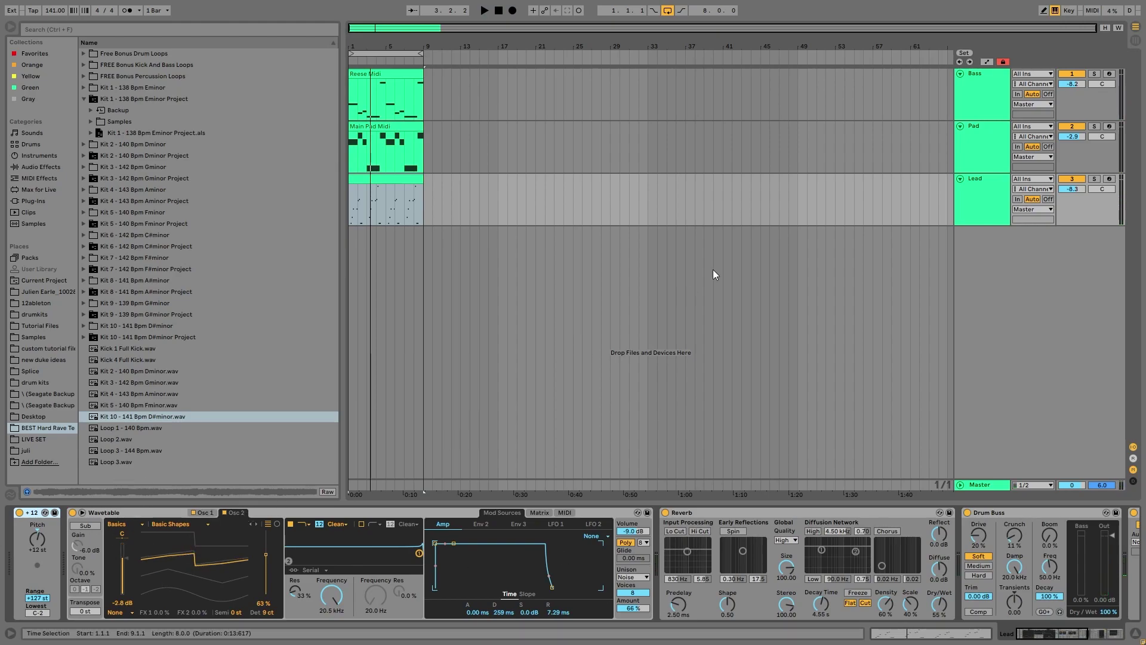
left_click(905, 145)
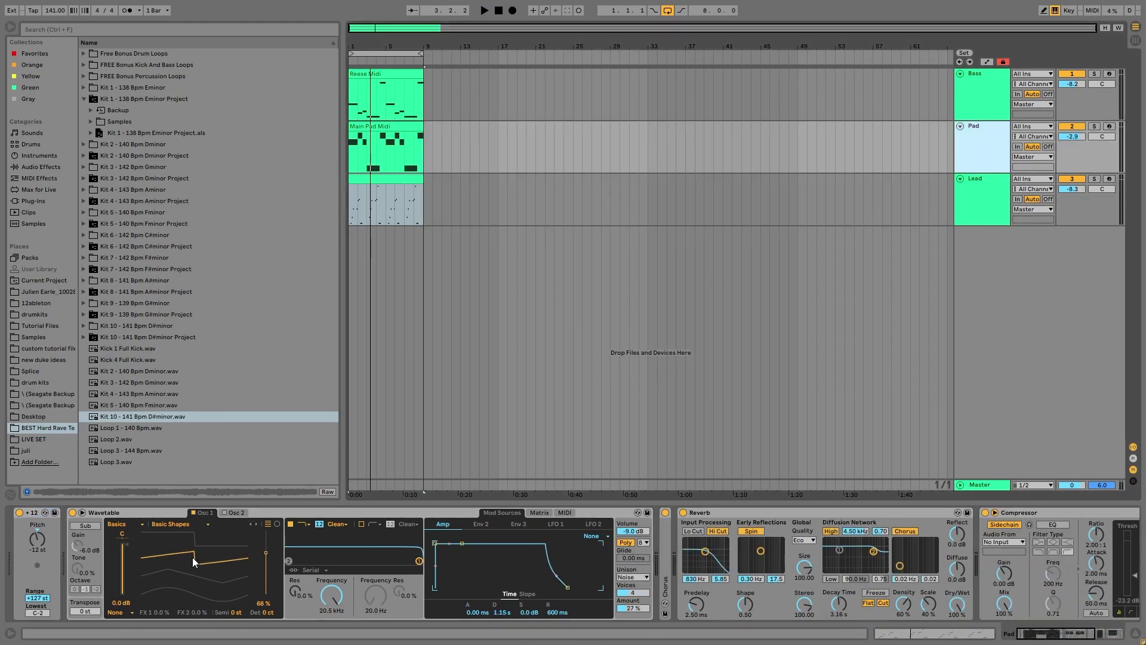
left_click(979, 85)
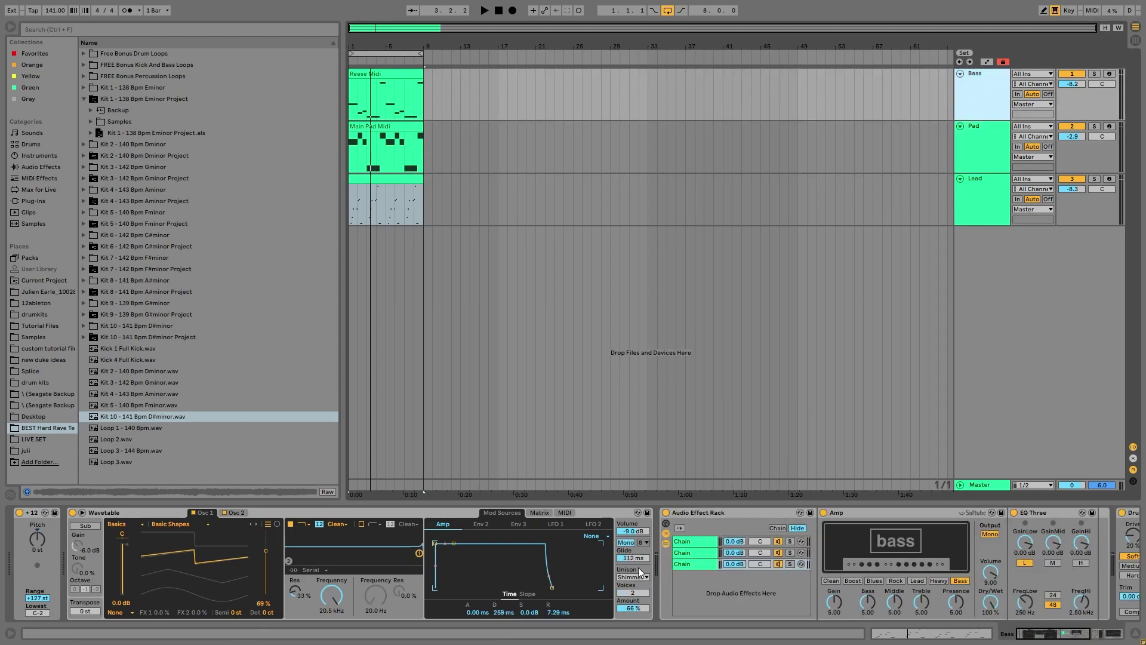
left_click(237, 512)
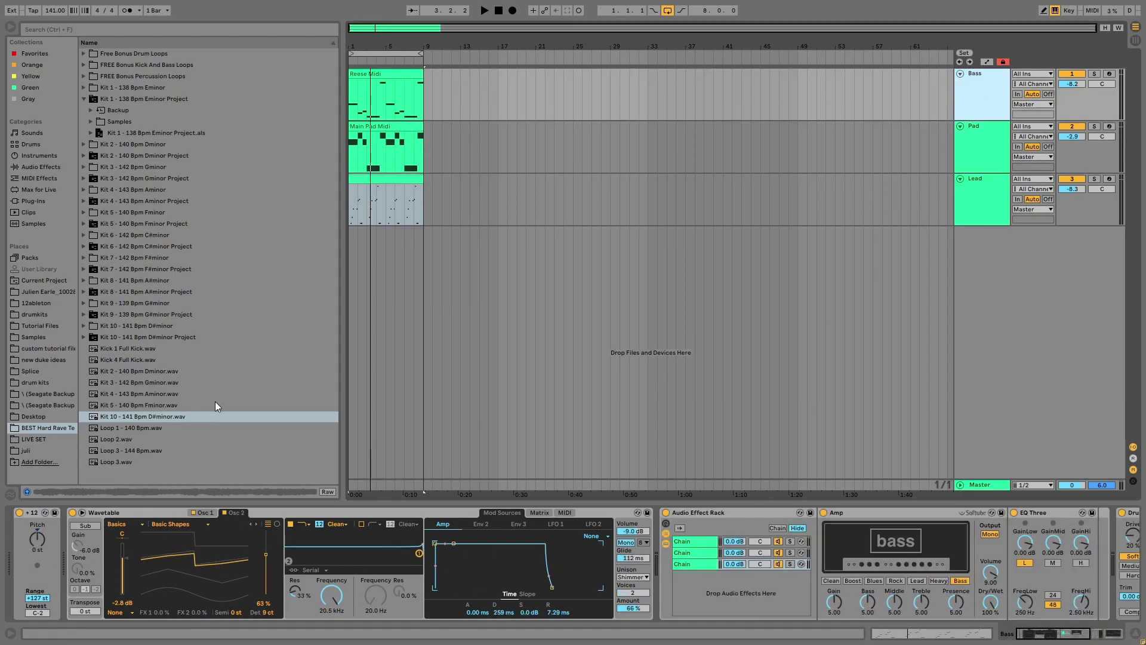
left_click(987, 152)
left_click(980, 207)
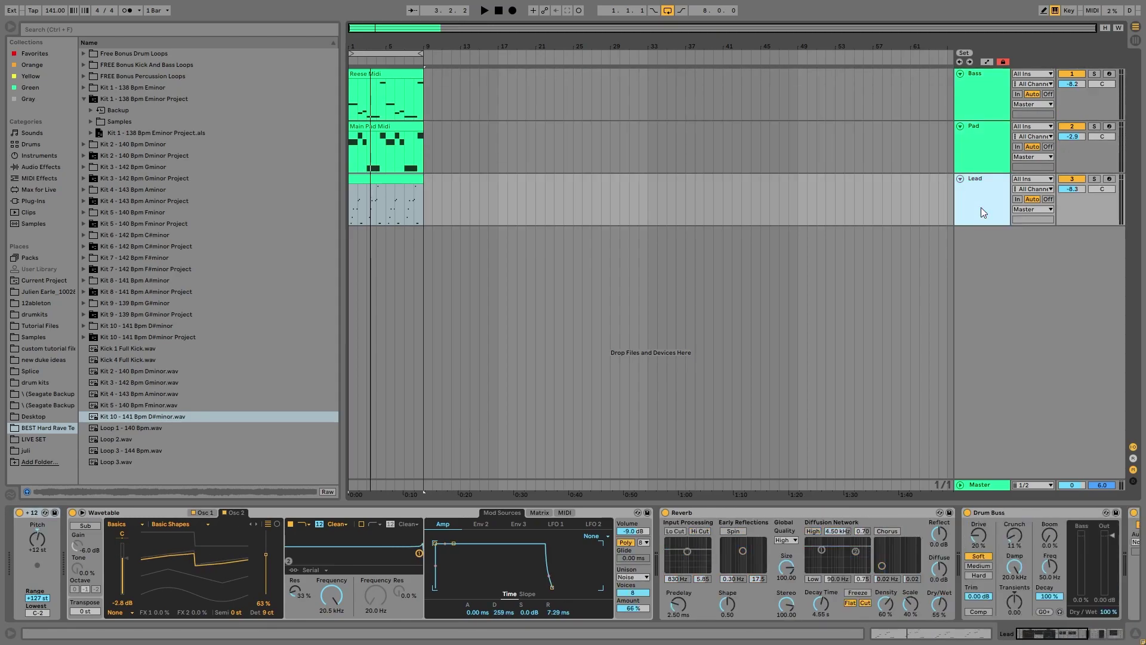
Arm the Lead track, audition low notes with the computer keyboard's octave lowered, and disarm the track
left_click(1109, 179)
key("a")
key("z")
key("a")
key("a")
key("z")
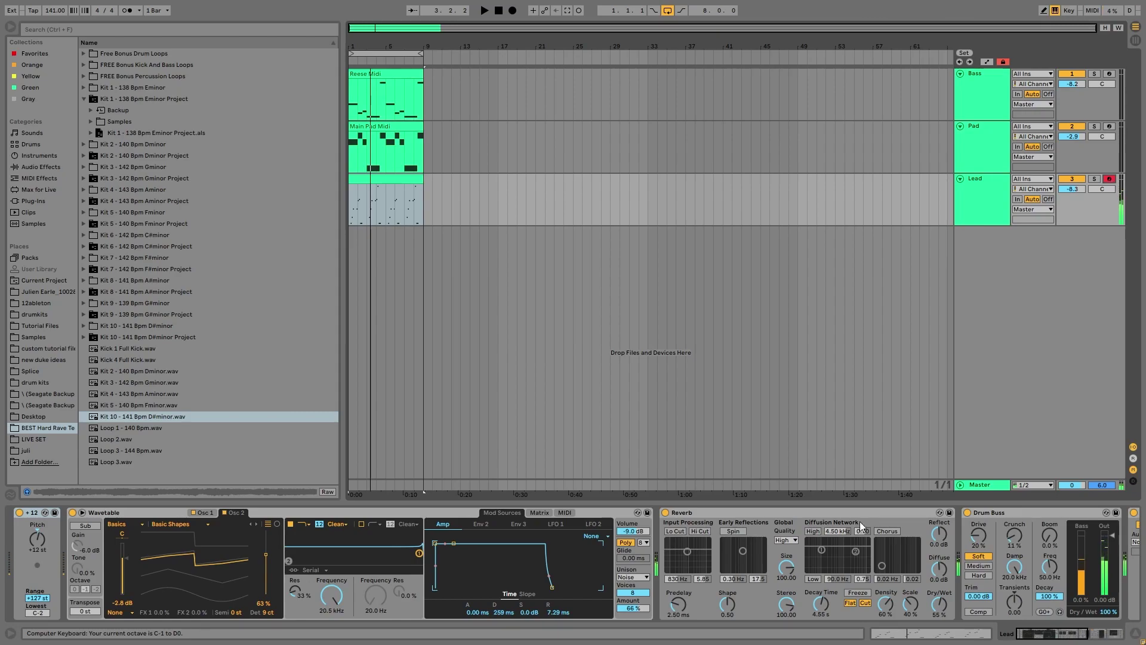
left_click(1109, 179)
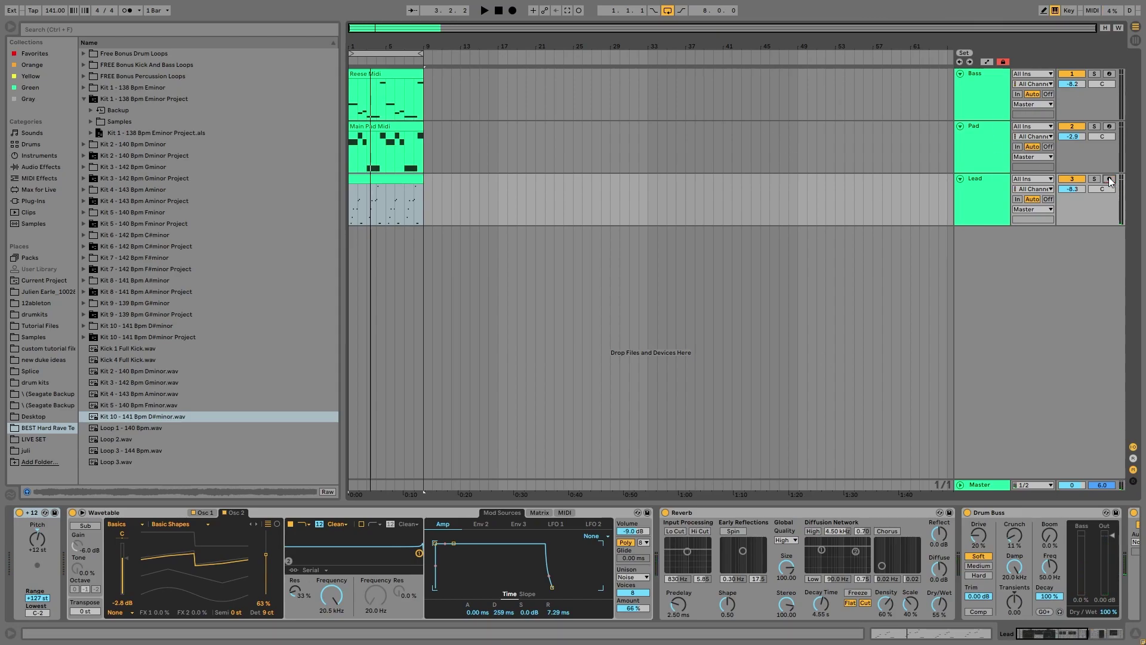
Arm the Pad track, audition its sound one octave higher with the Reverb fully wet, and disarm the track
left_click(1111, 131)
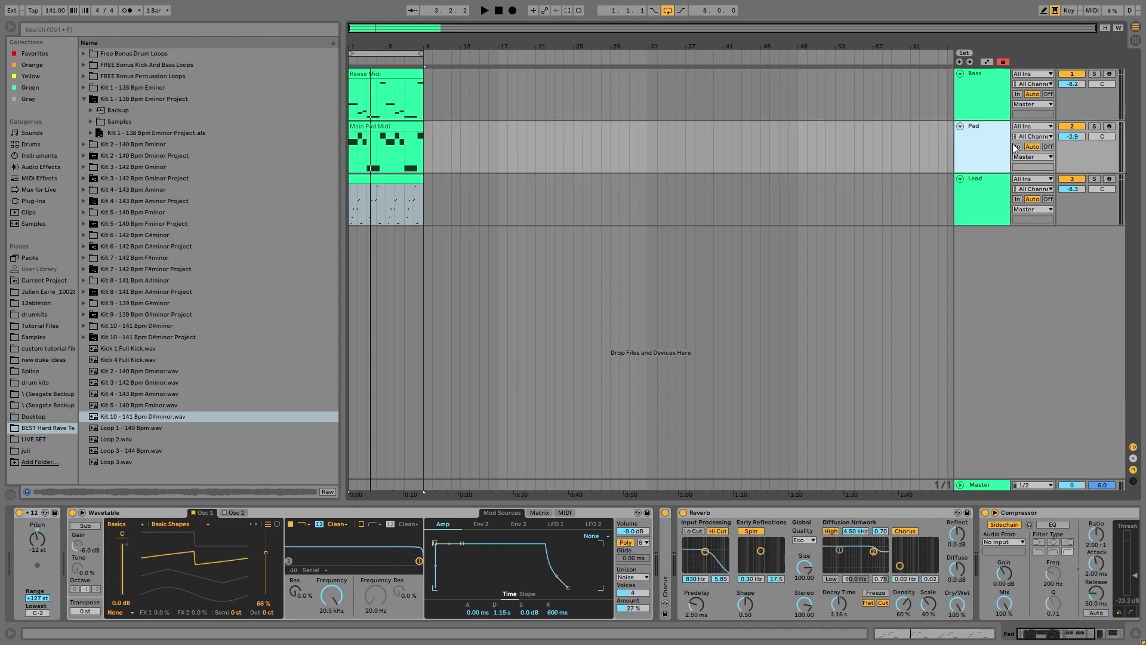
left_click(1110, 126)
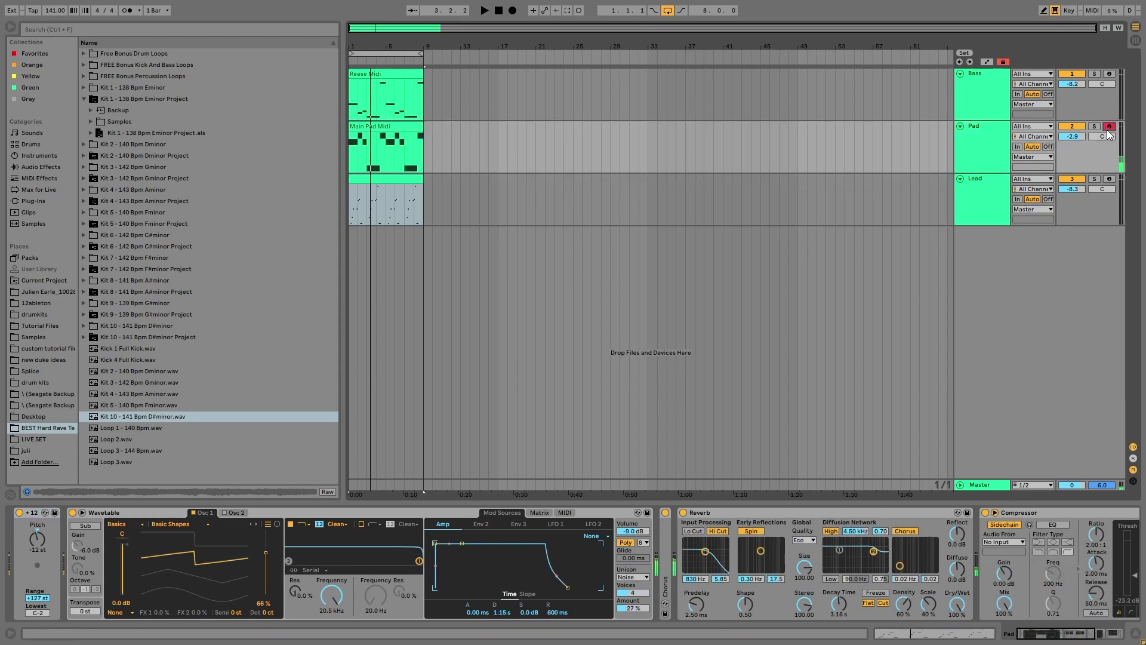
key("x")
left_click_drag(957, 616, 973, 467)
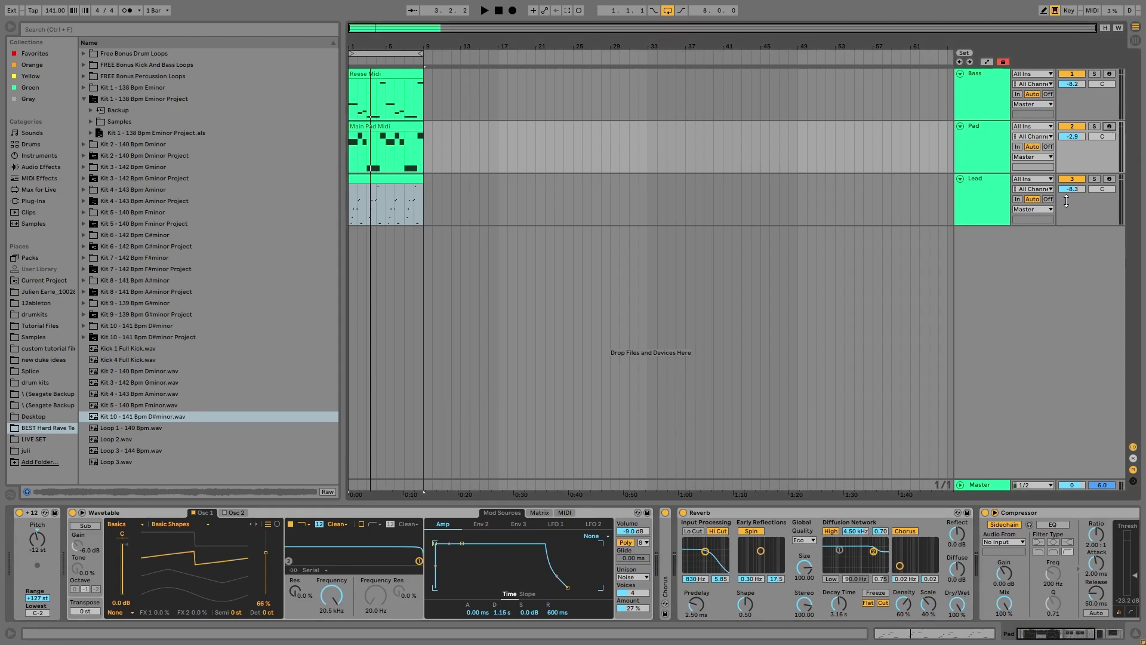
Show the first Wavetable oscillator on the Lead track, solo the track and play it back
left_click(1004, 201)
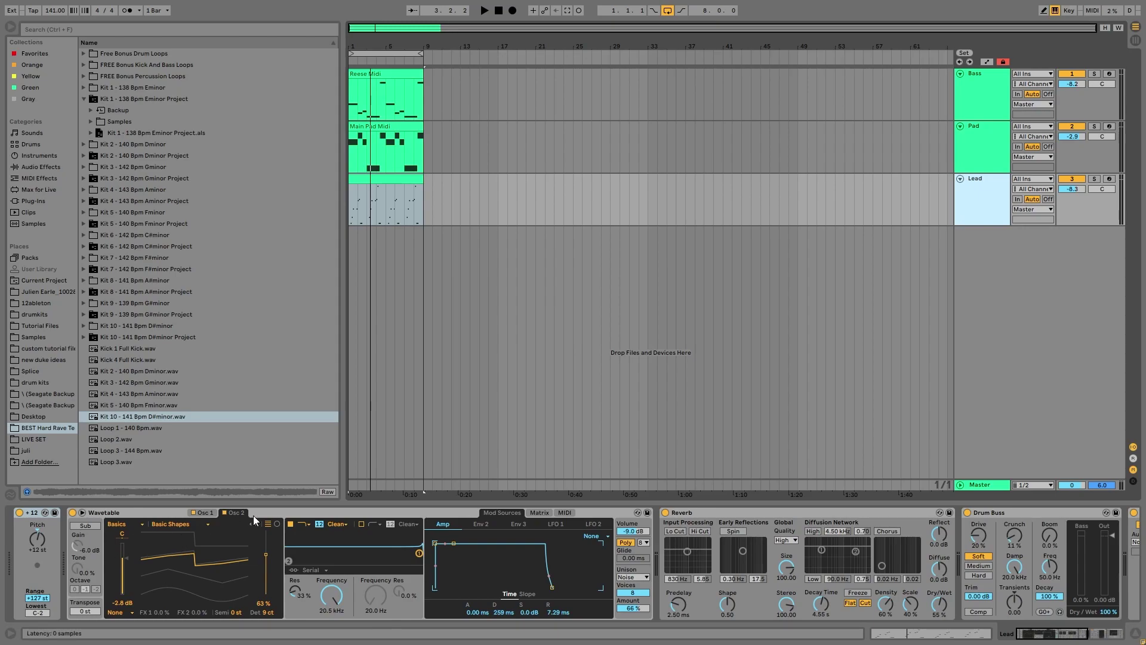
left_click(206, 512)
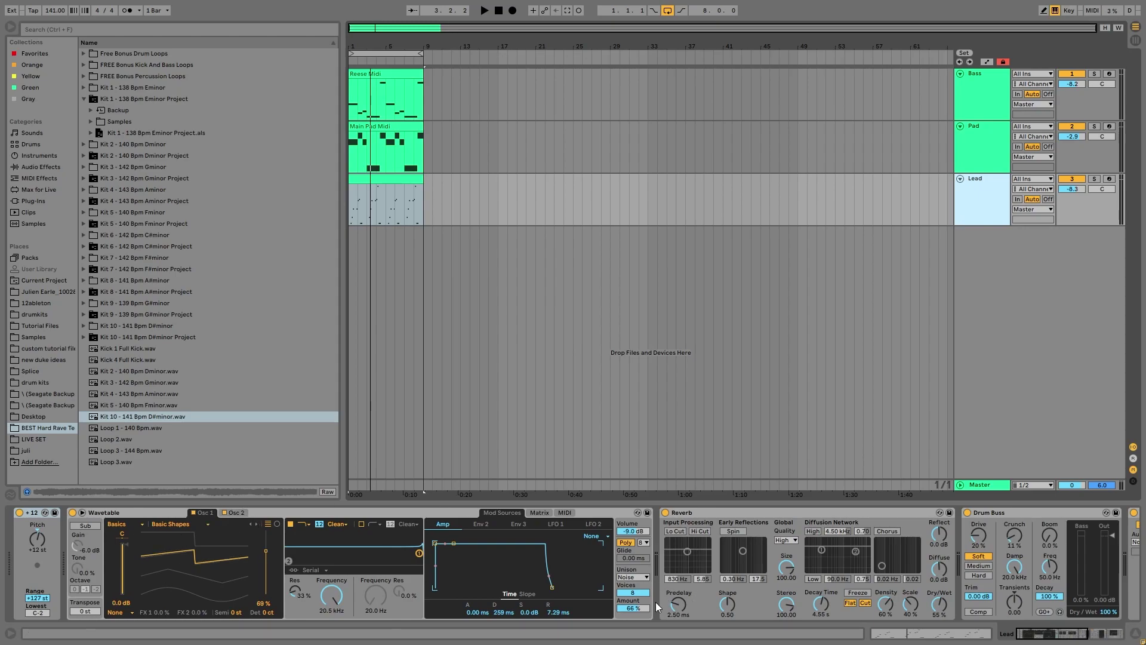
left_click(1094, 179)
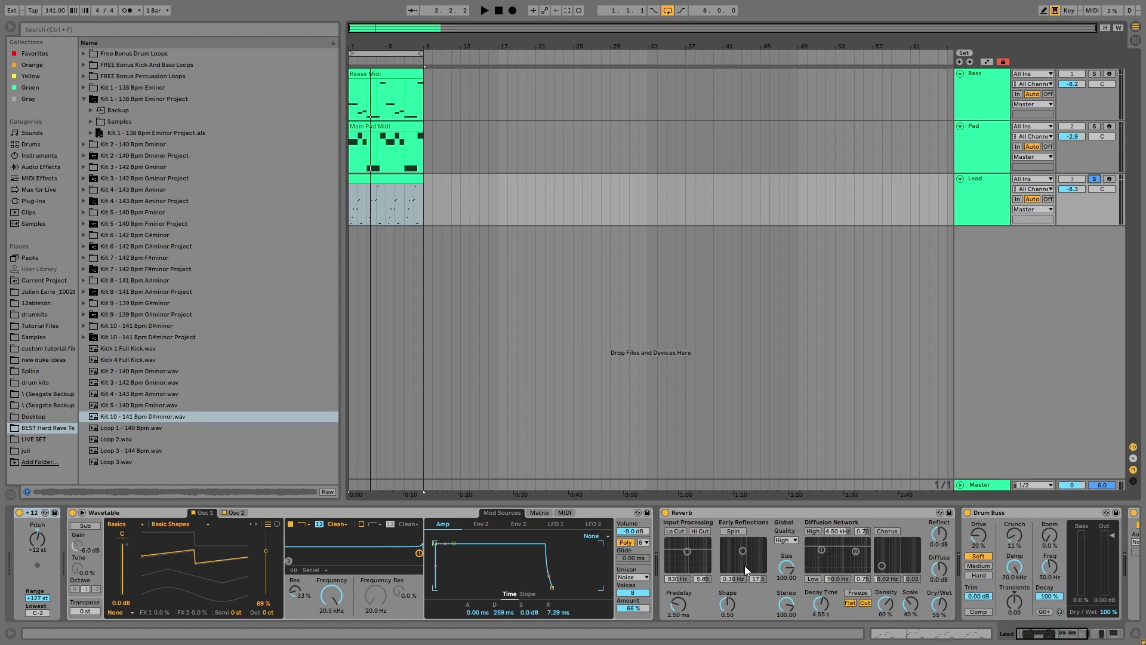
key("space")
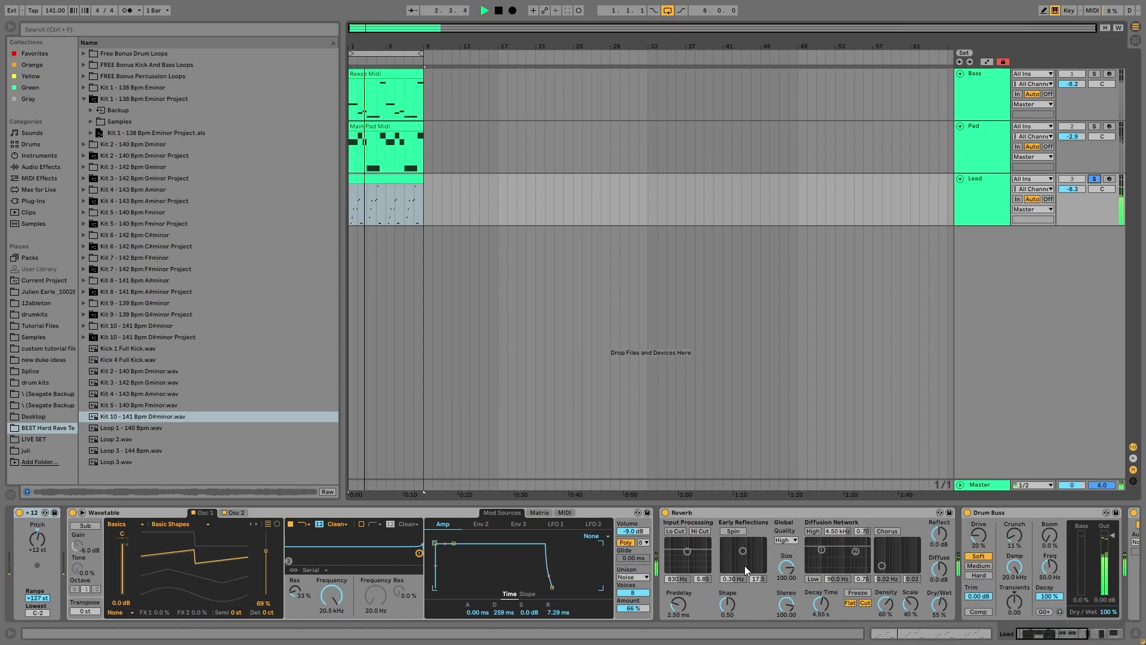
key("space")
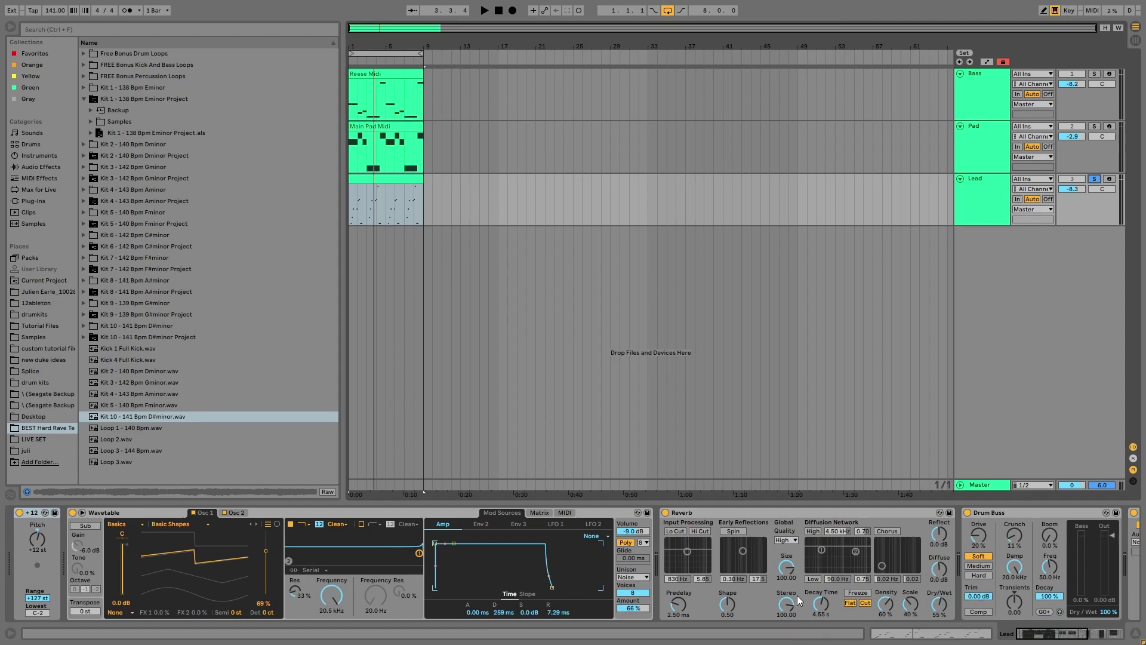
Delete the Compressor from the Lead track's device chain
scroll(797, 596, "right", 6)
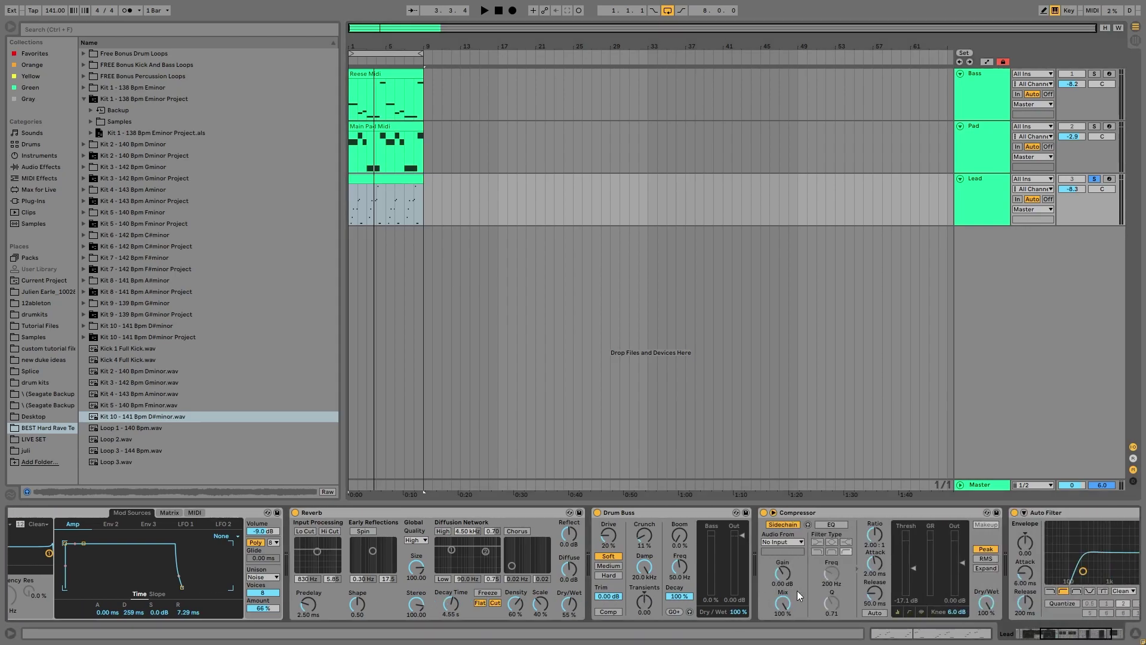
scroll(792, 582, "right", 3)
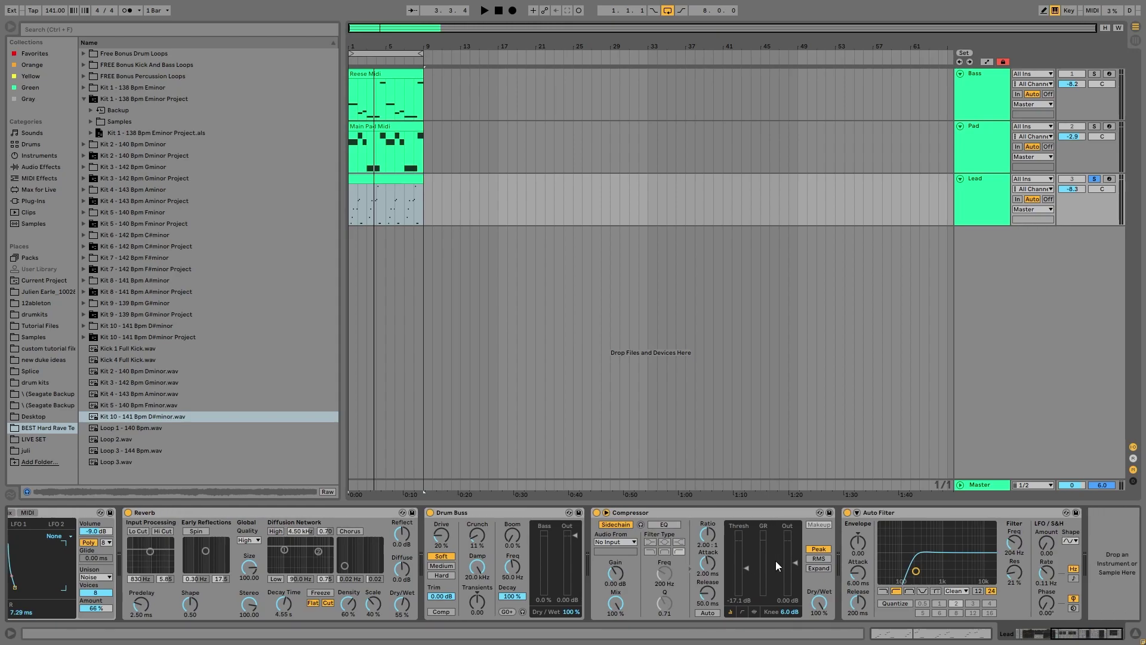
left_click(726, 514)
key("Delete")
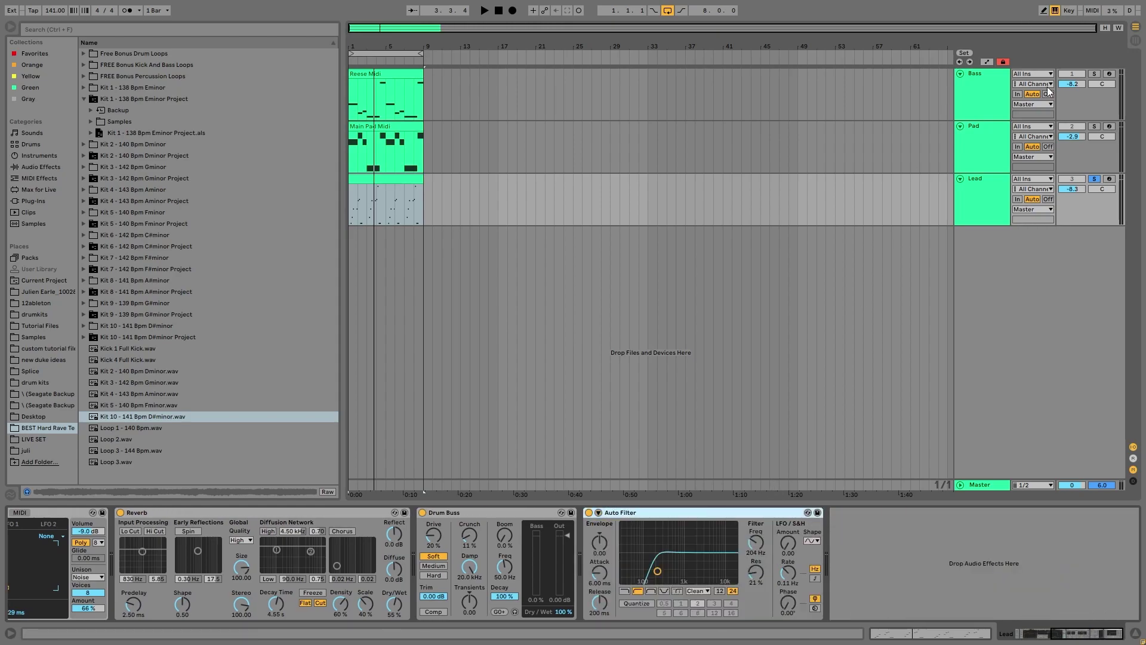
Solo the Pad track and unfold the collapsed Chorus device in its chain
left_click(1091, 126)
left_click(965, 152)
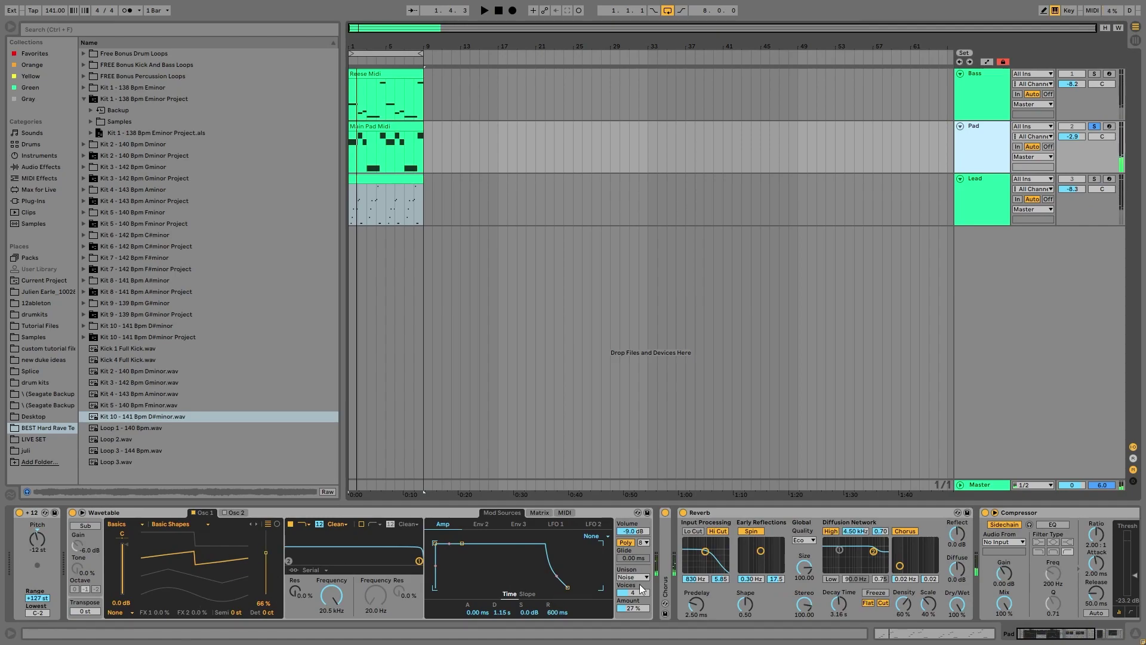
double_click(670, 575)
Delete the Compressor from the Pad track's device chain
scroll(708, 591, "right", 3)
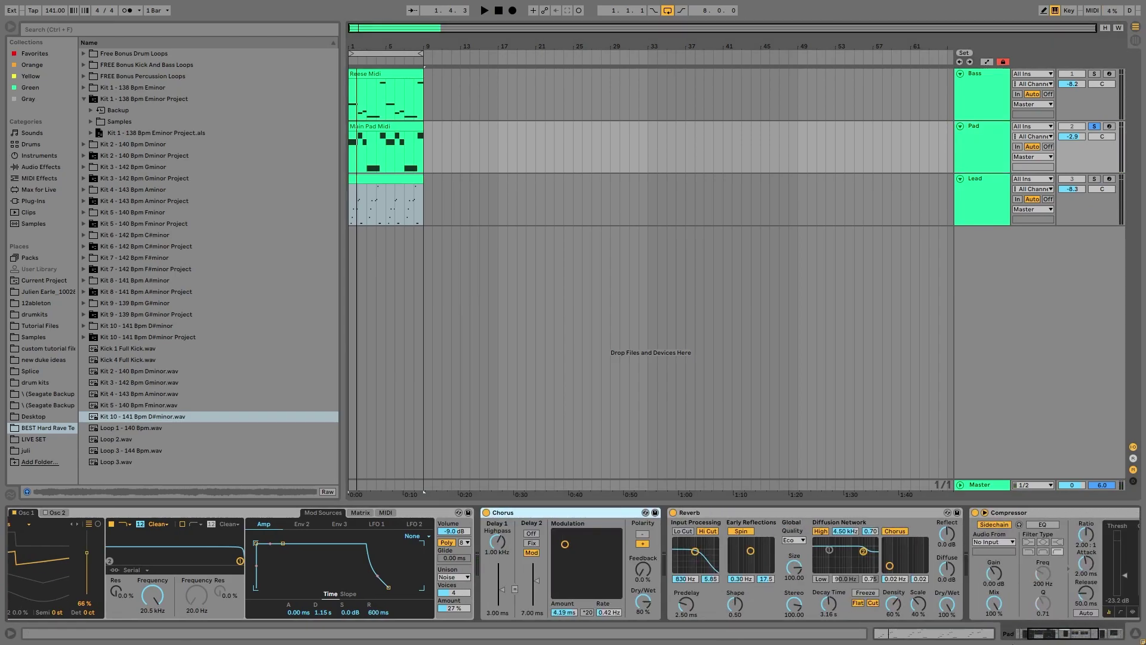
scroll(833, 583, "right", 3)
scroll(818, 597, "right", 3)
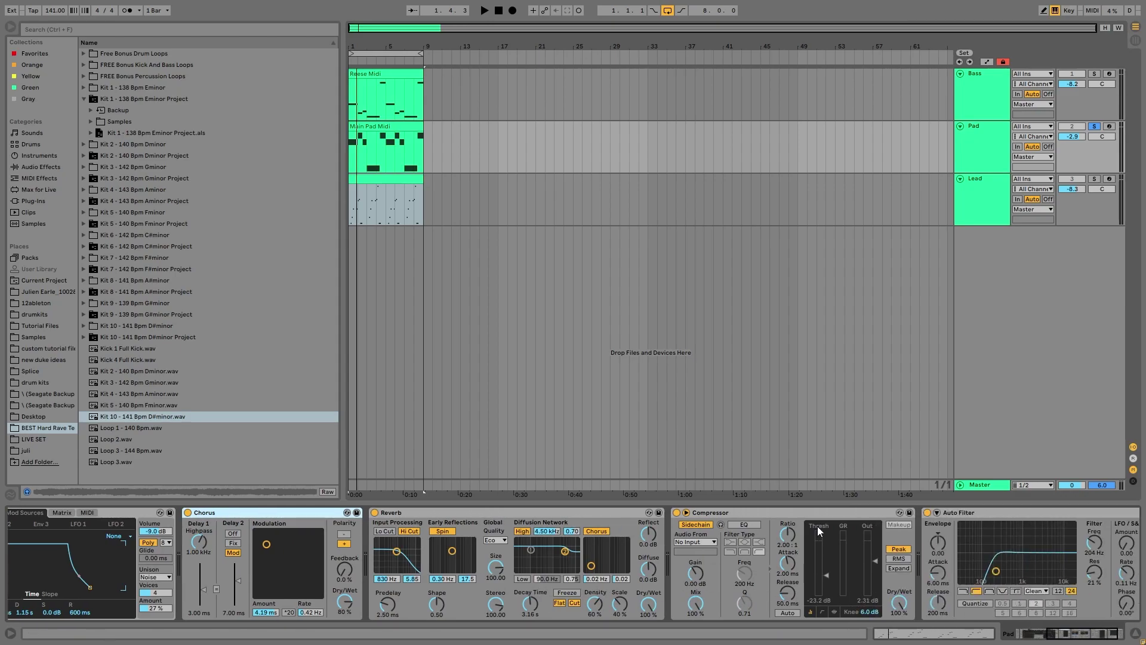
left_click(747, 514)
key("Delete")
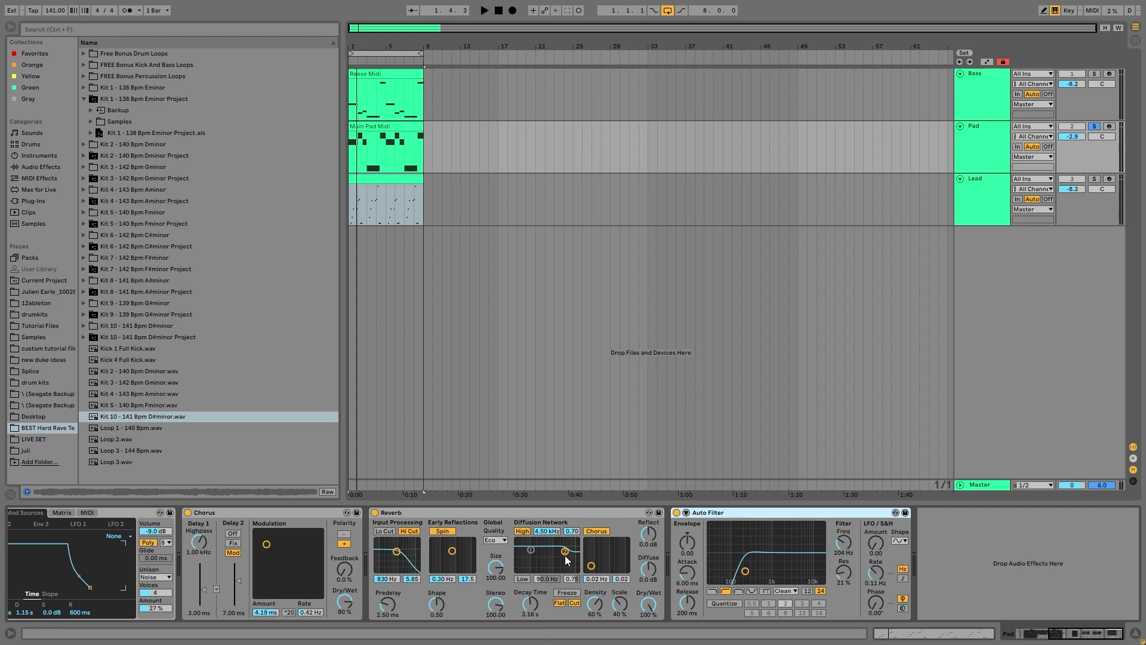
Play the soloed Pad and switch its Reverb off and back on to compare the sound
scroll(196, 528, "left", 5)
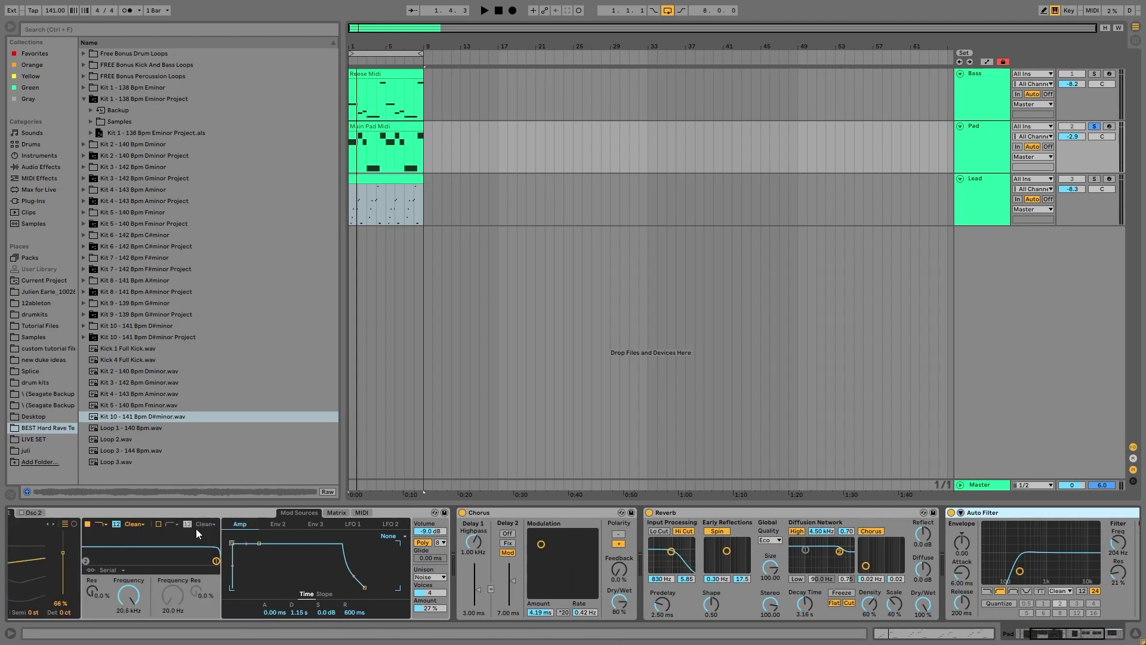
key("space")
left_click(650, 512)
left_click(650, 513)
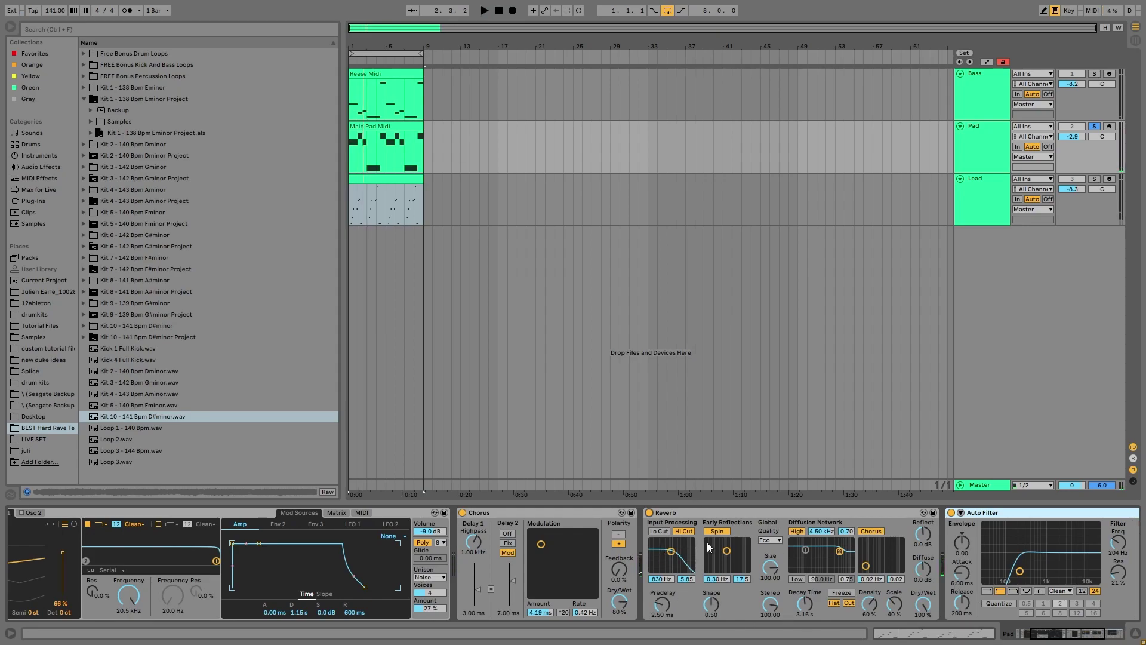
Set the Pad Reverb's input filter to about 1.77 kHz with a bandwidth of 4.93 and audition the change
left_click_drag(672, 551, 676, 555)
key("space")
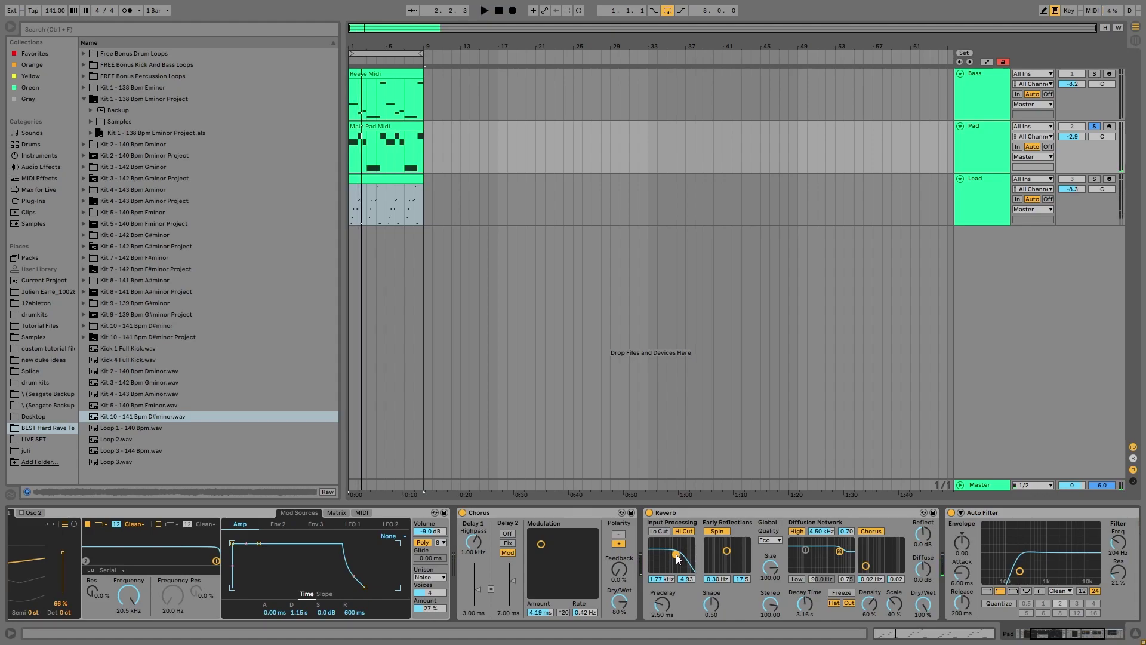
Solo and play the Bass track, and show Osc 1 of its Wavetable
scroll(677, 558, "right", 3)
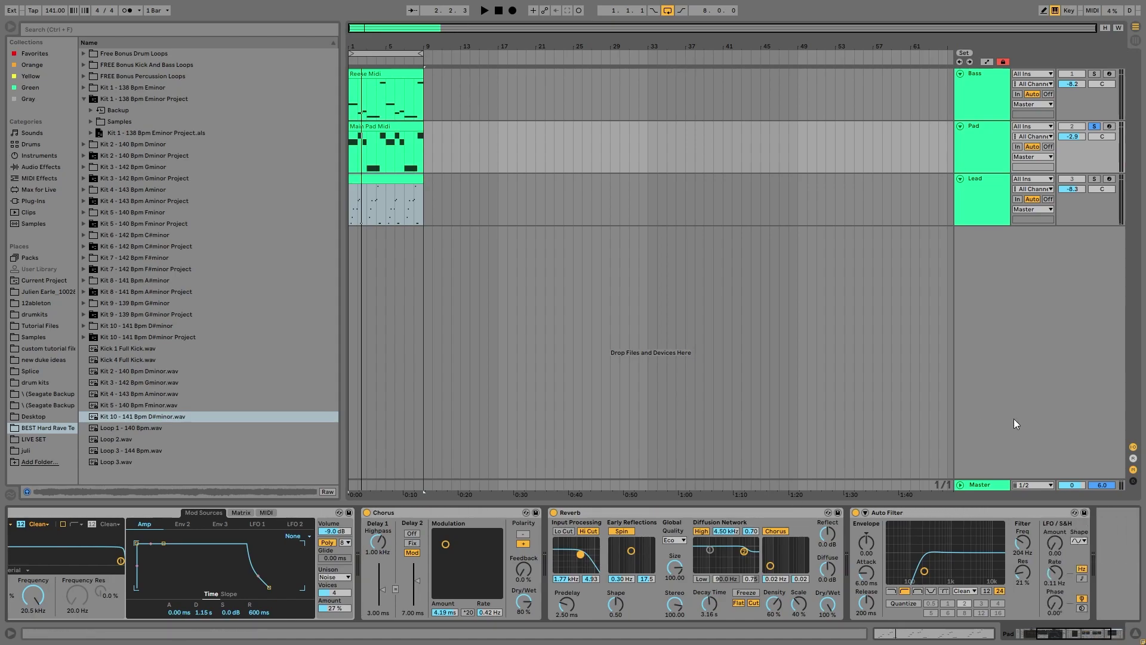
left_click(1095, 74)
left_click(998, 82)
key("space")
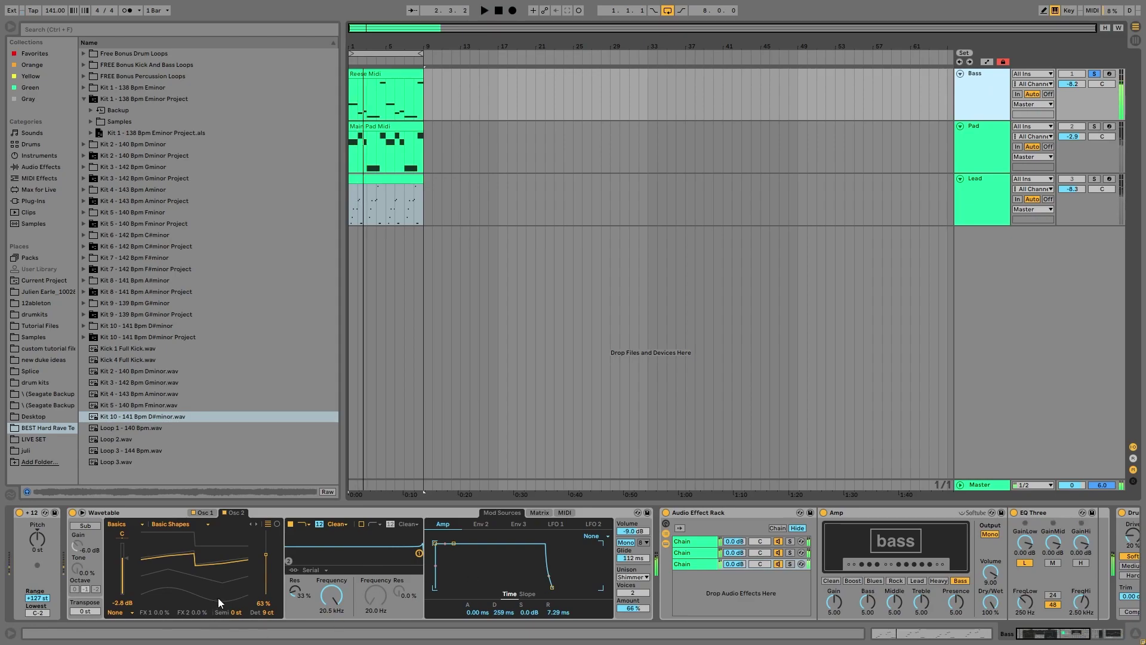
left_click(202, 513)
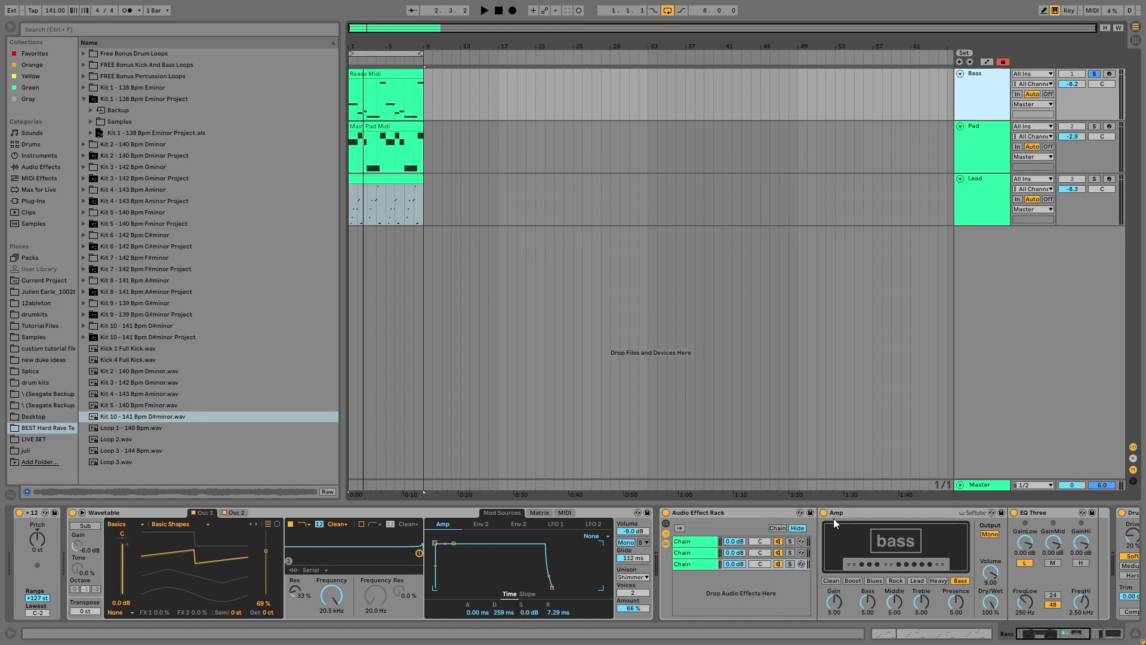
Examine the Pad's devices, then return to the Bass and review its effect chain through the Drum Buss and EQ Eight
scroll(877, 528, "right", 3)
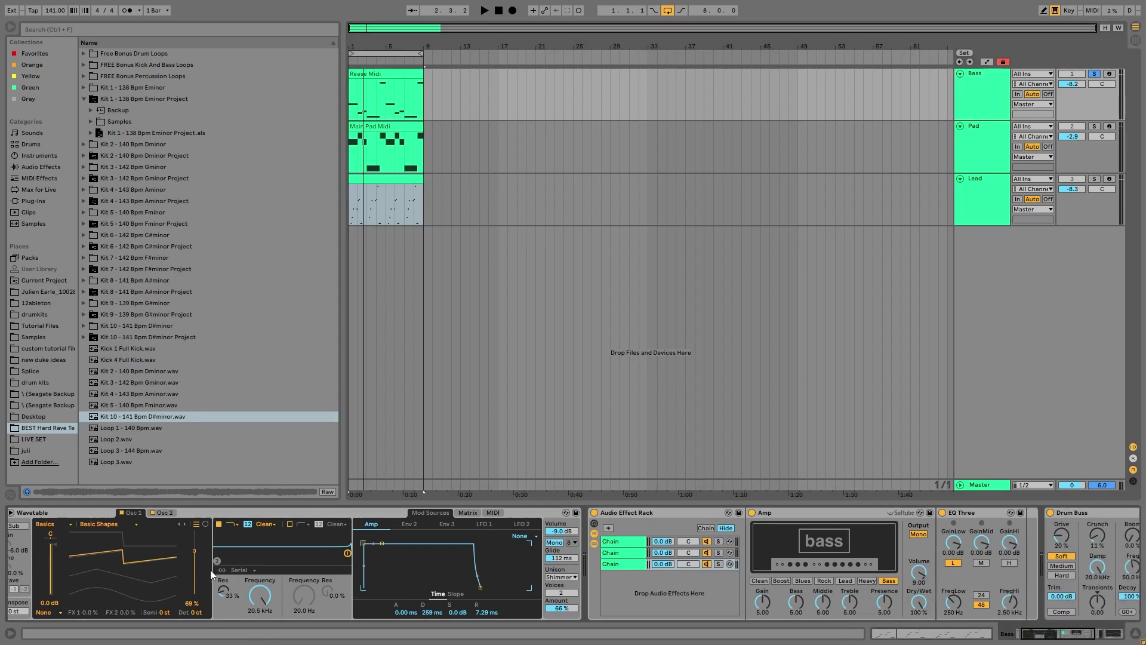
left_click(985, 141)
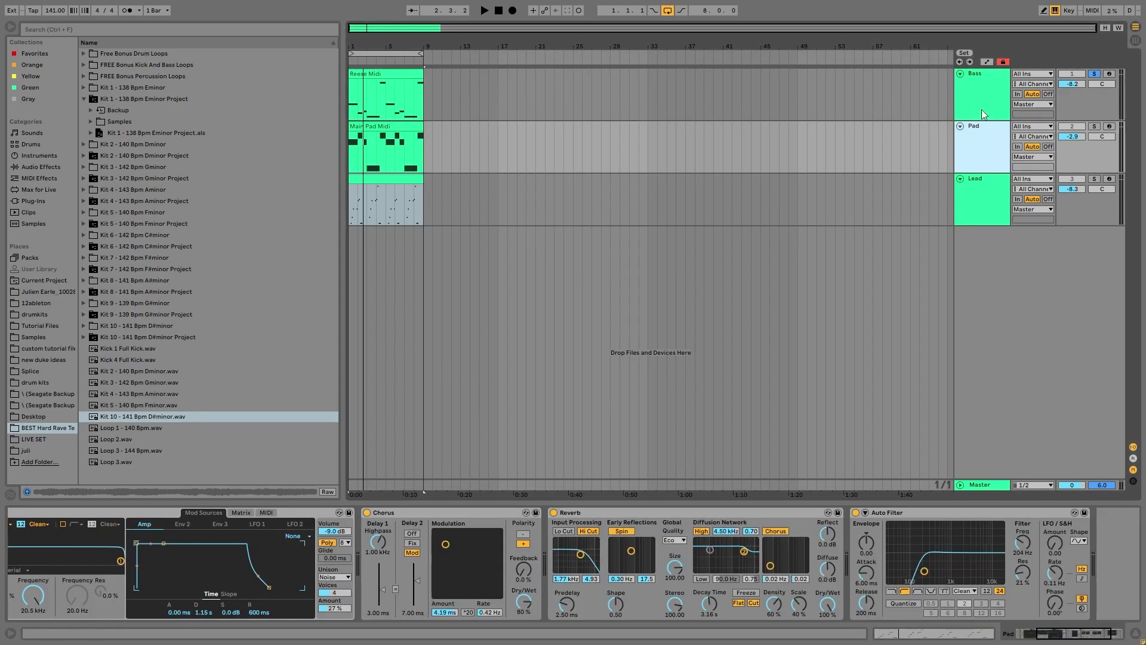
left_click(979, 107)
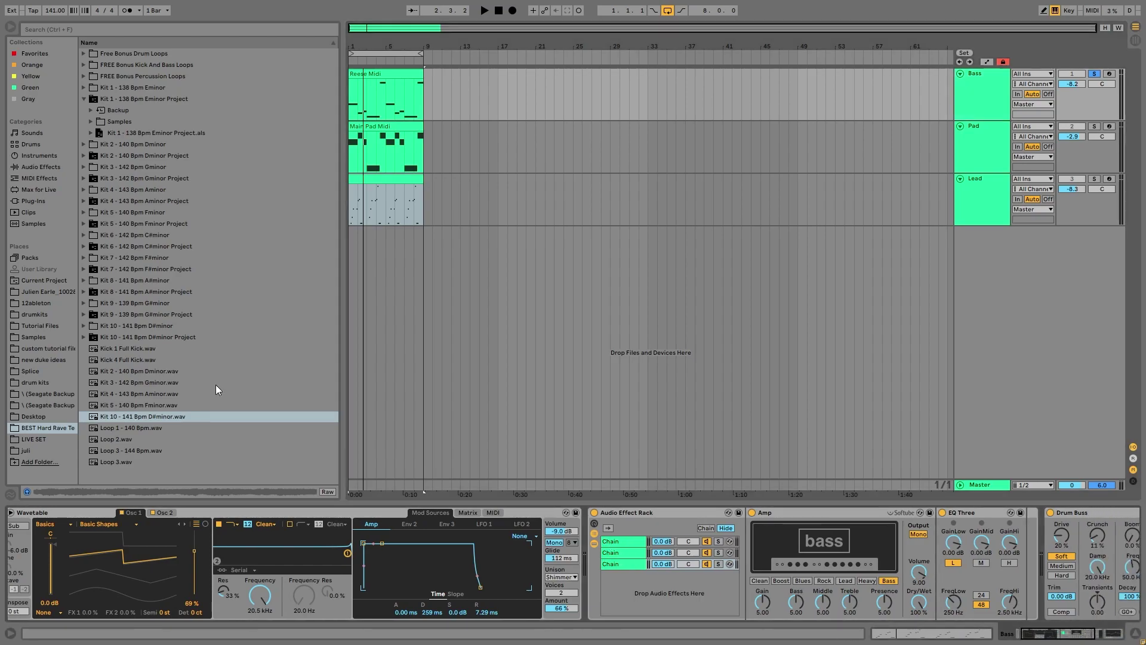
scroll(355, 588, "right", 5)
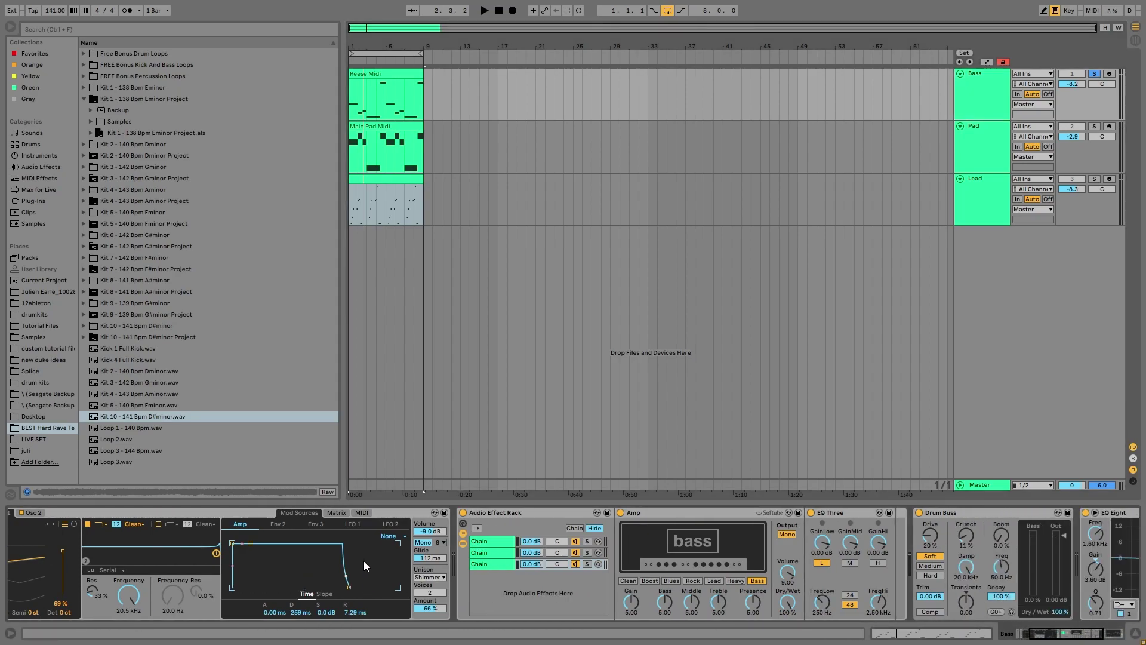
scroll(457, 555, "right", 2)
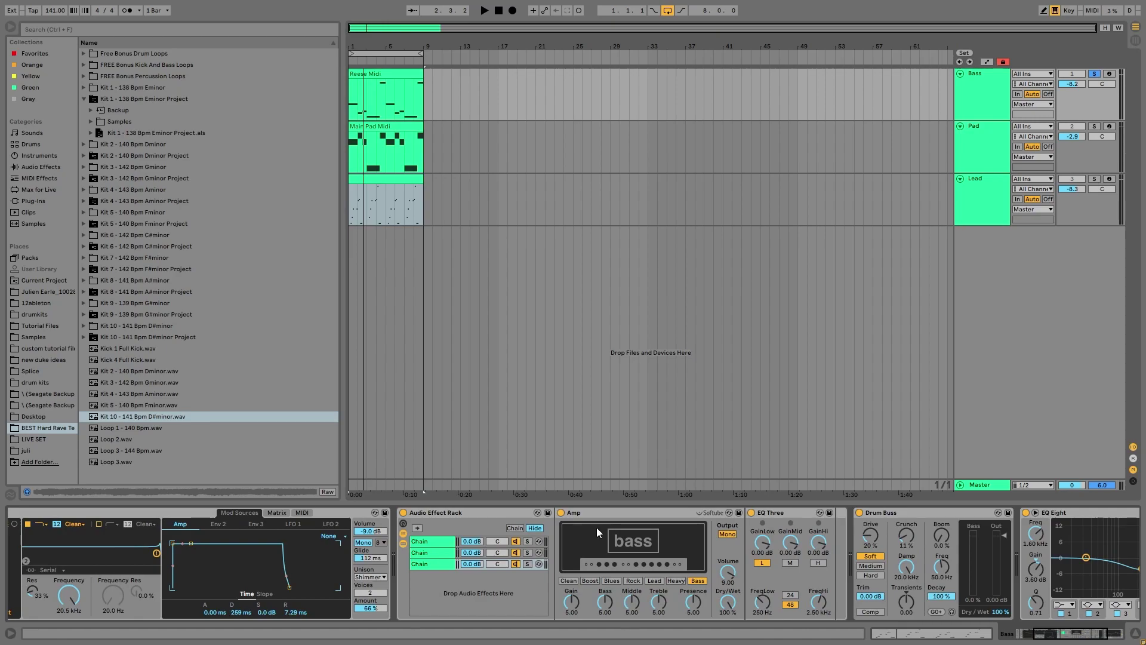
Bypass the Drum Buss and the Audio Effect Rack on the Bass track and play the unprocessed sound
left_click(860, 513)
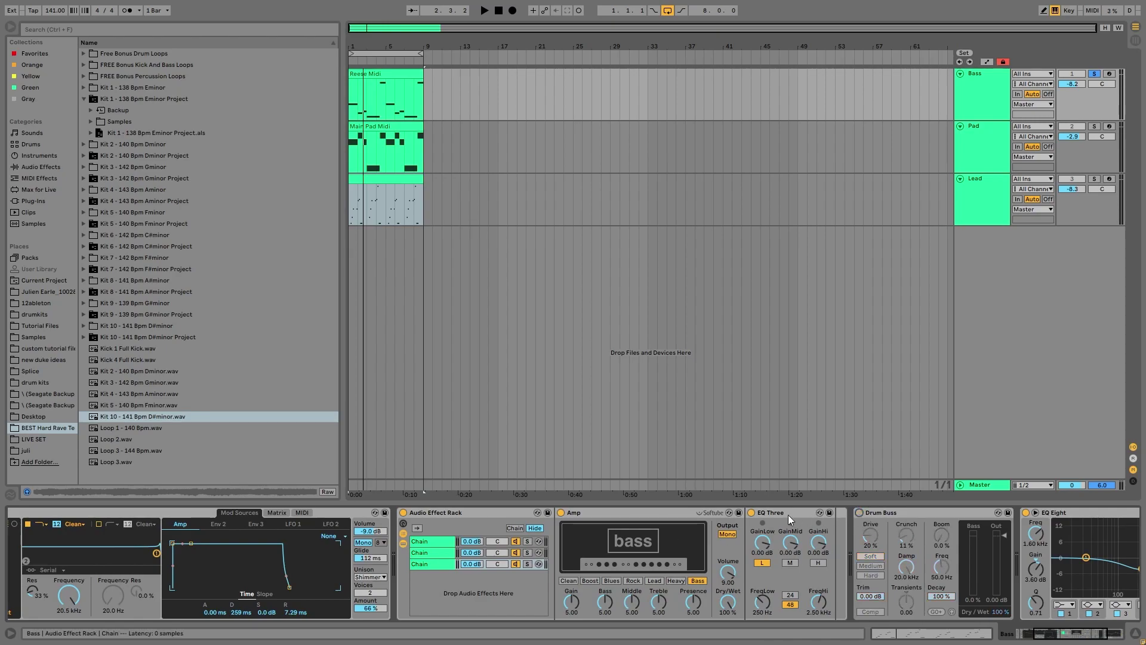
left_click(403, 513)
key("space")
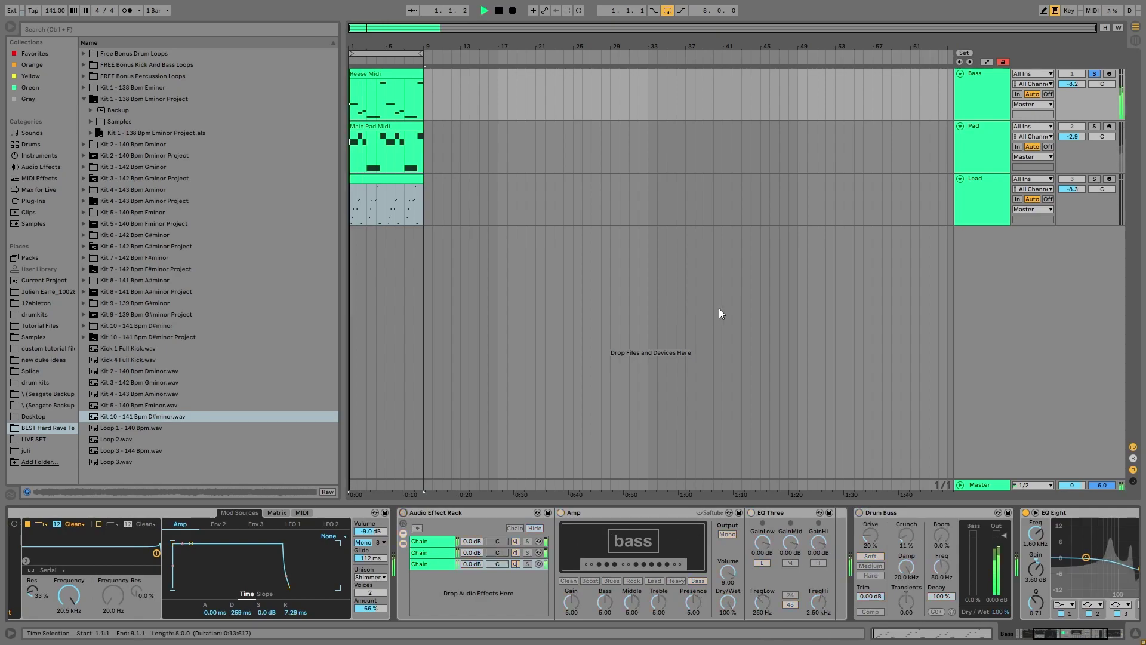
Try the Bass track volume at 0 dB during playback, then undo it together with the device bypasses and audition the full chain
left_click(1083, 84)
key("Delete")
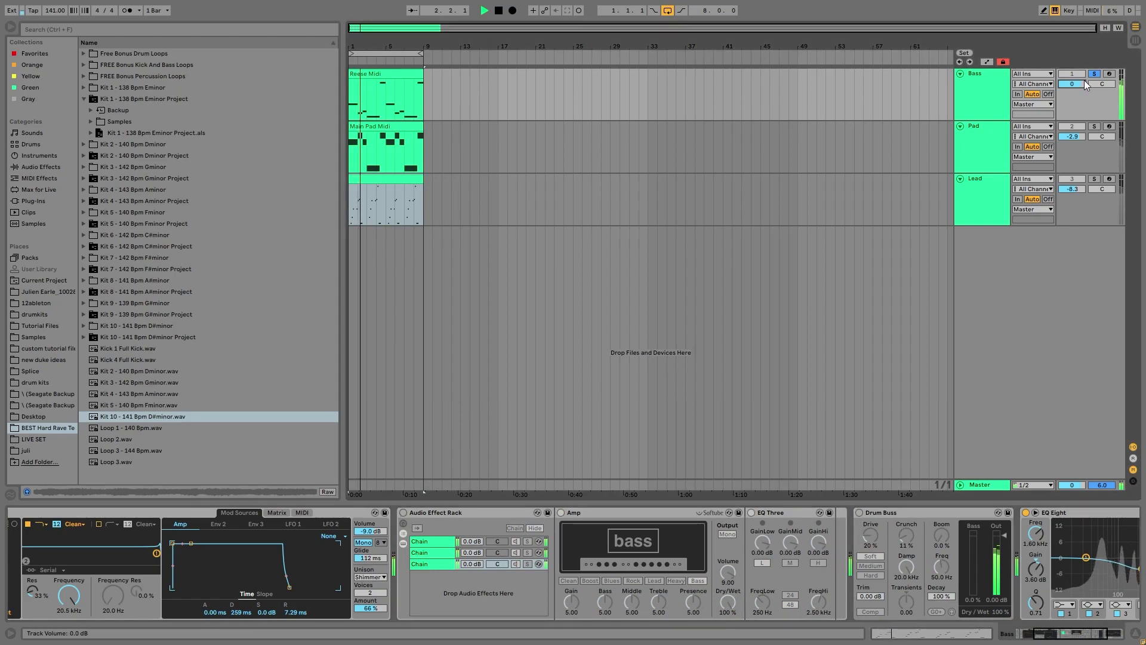
key("ctrl+z")
key("ctrl+z")
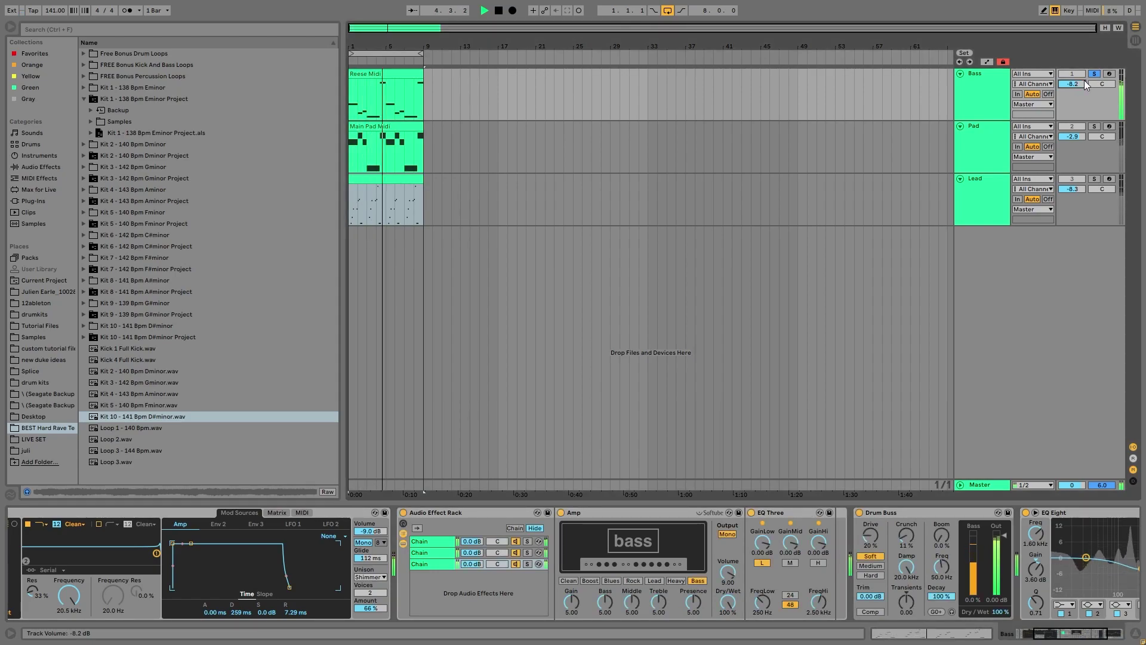
key("space")
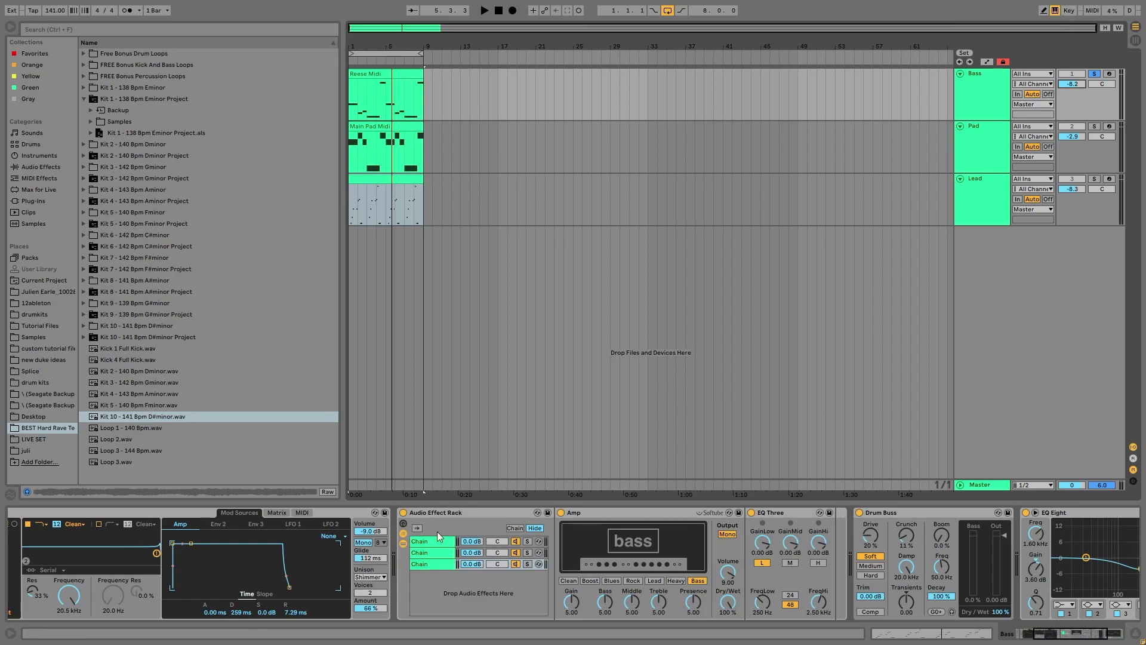
Inspect the devices inside the first and second chains of the Bass's Audio Effect Rack
left_click(442, 538)
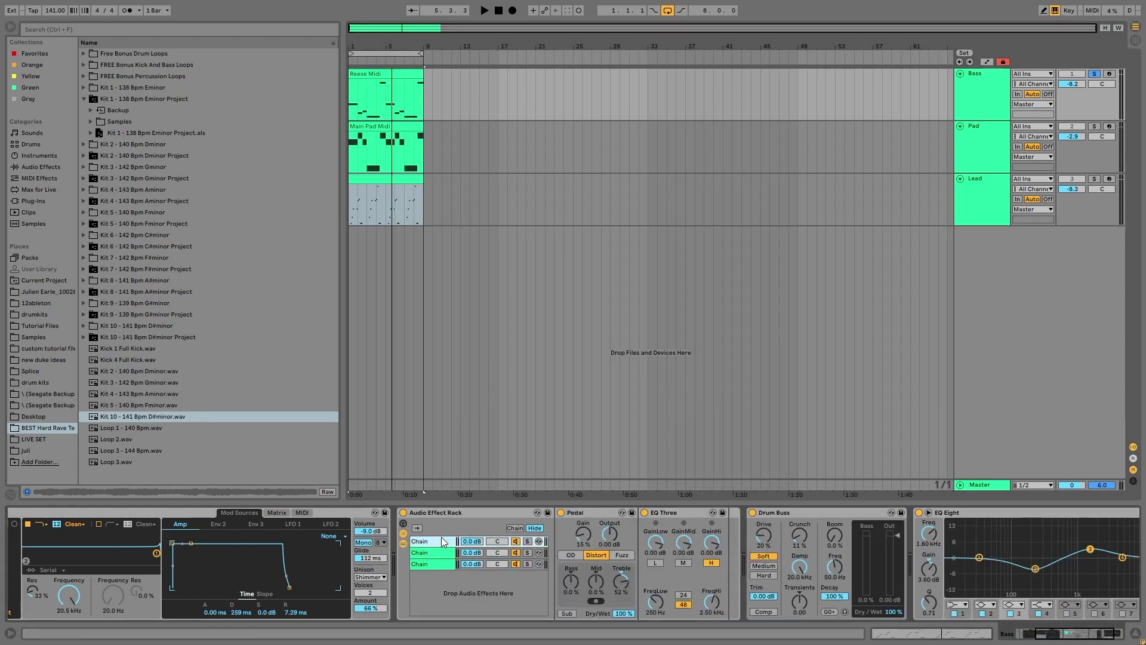
left_click(449, 553)
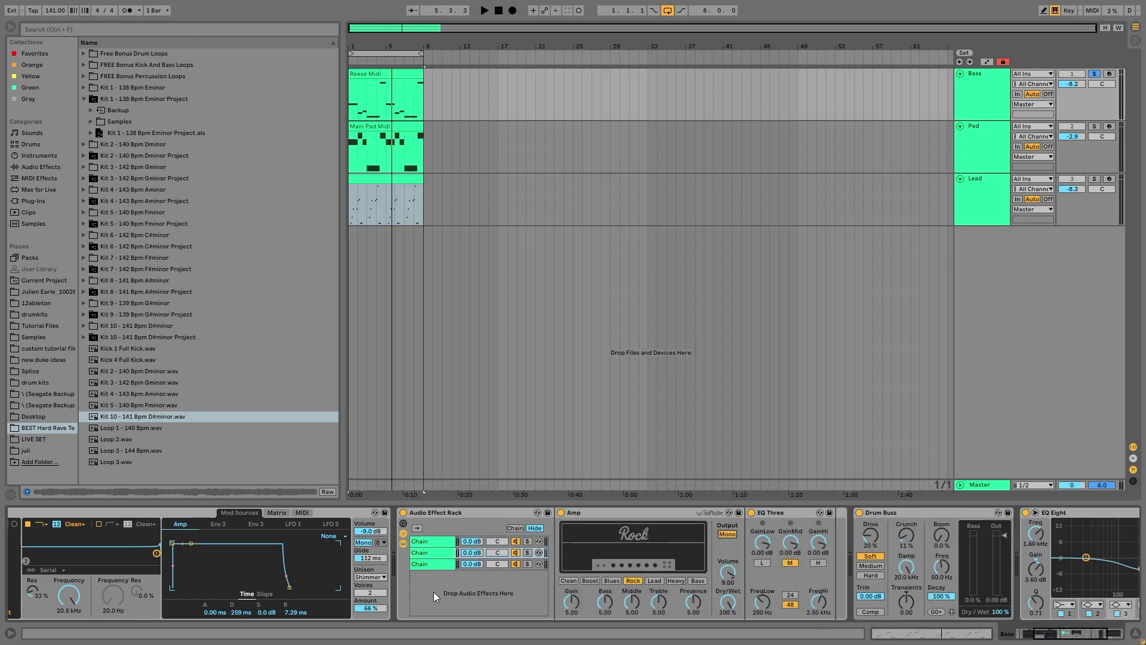
left_click(427, 544)
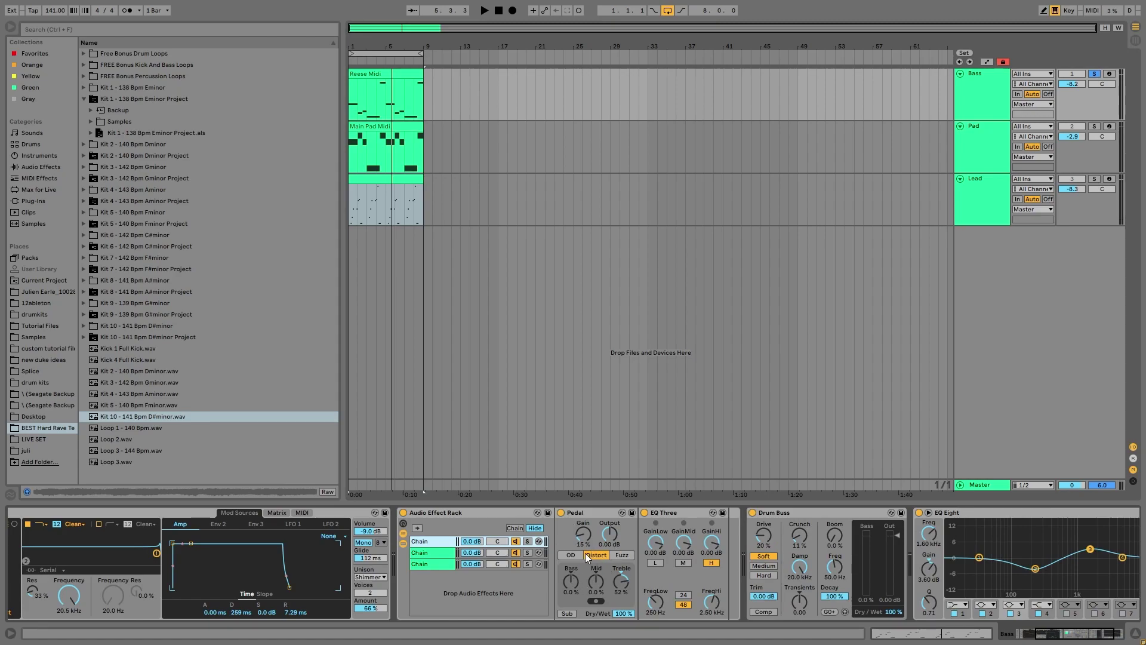
Audition the rack's first chain soloed, then solo the second chain with the Rock amp and listen to it
left_click(527, 541)
key("space")
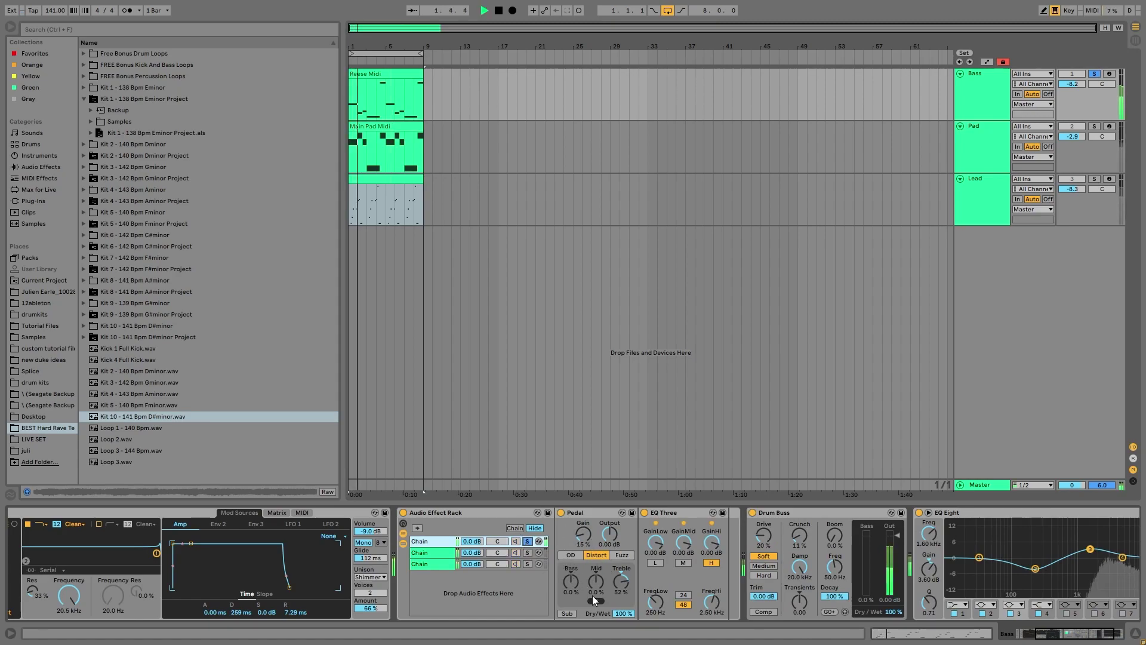
left_click(525, 551)
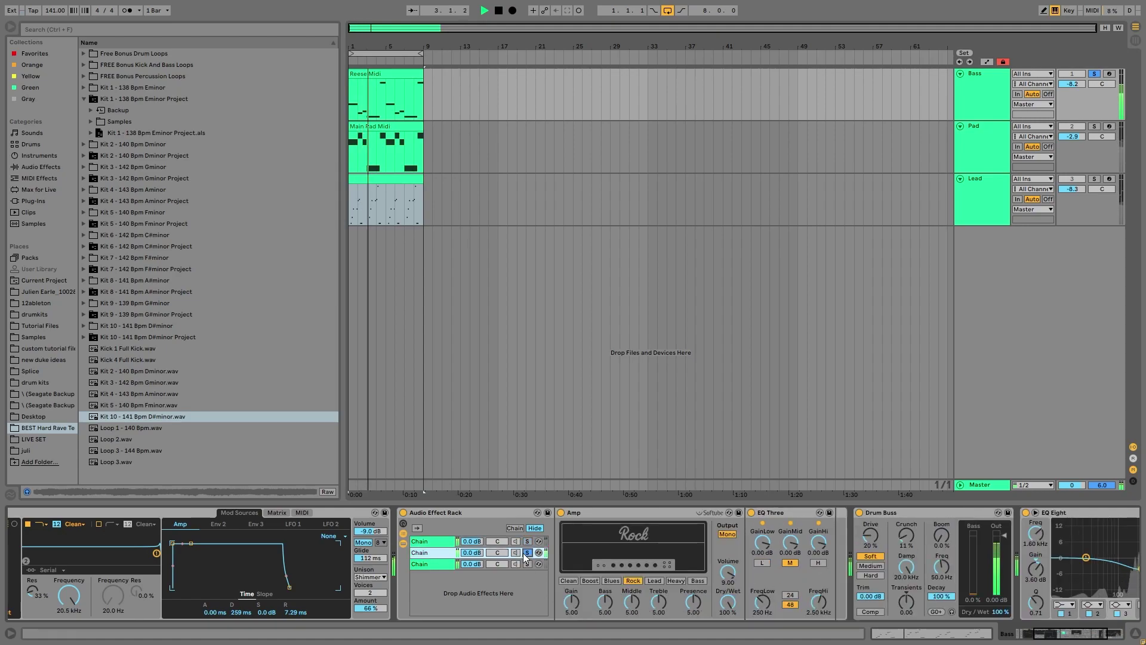
key("space")
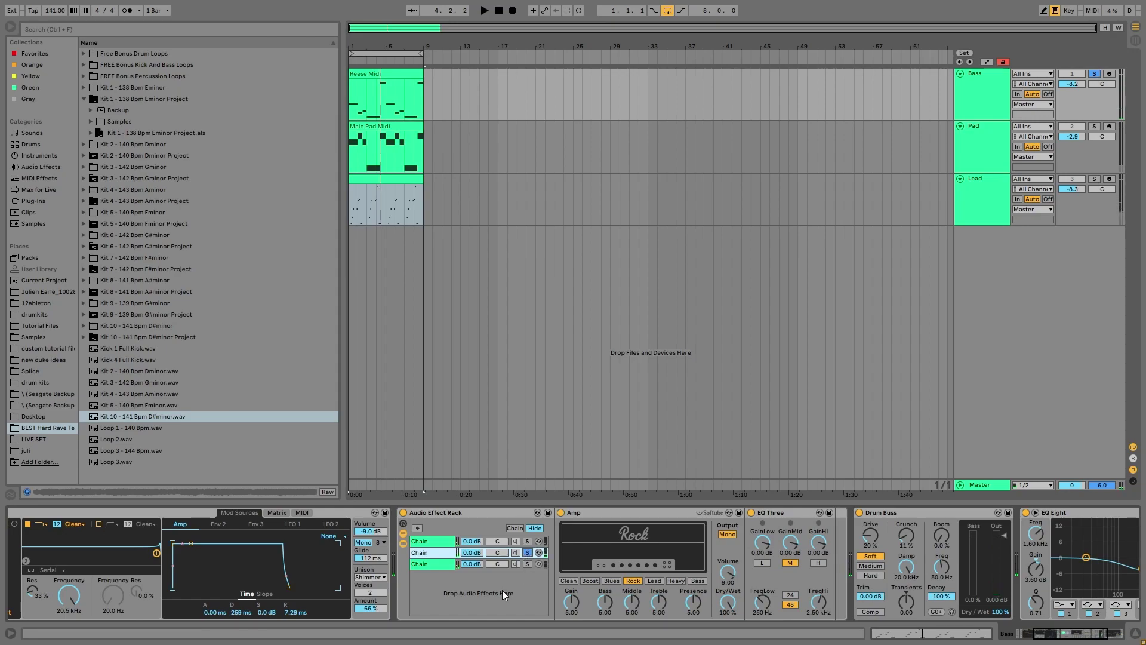
Solo the rack's third chain and play it while switching its bass Amp off and back on
left_click(522, 566)
left_click(526, 564)
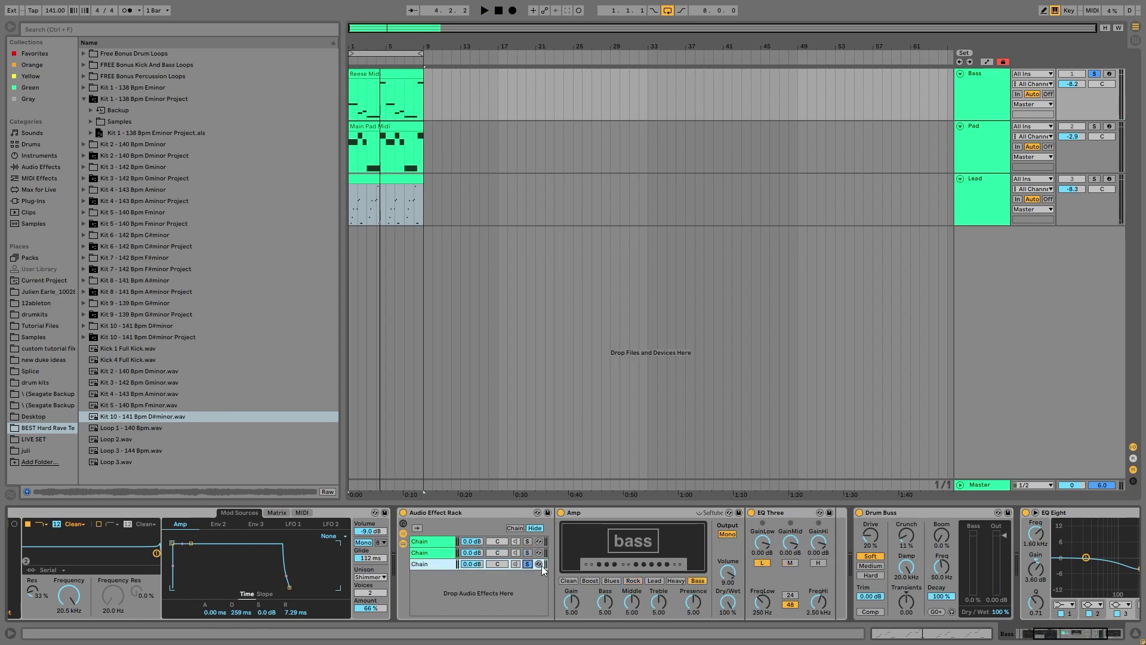
key("space")
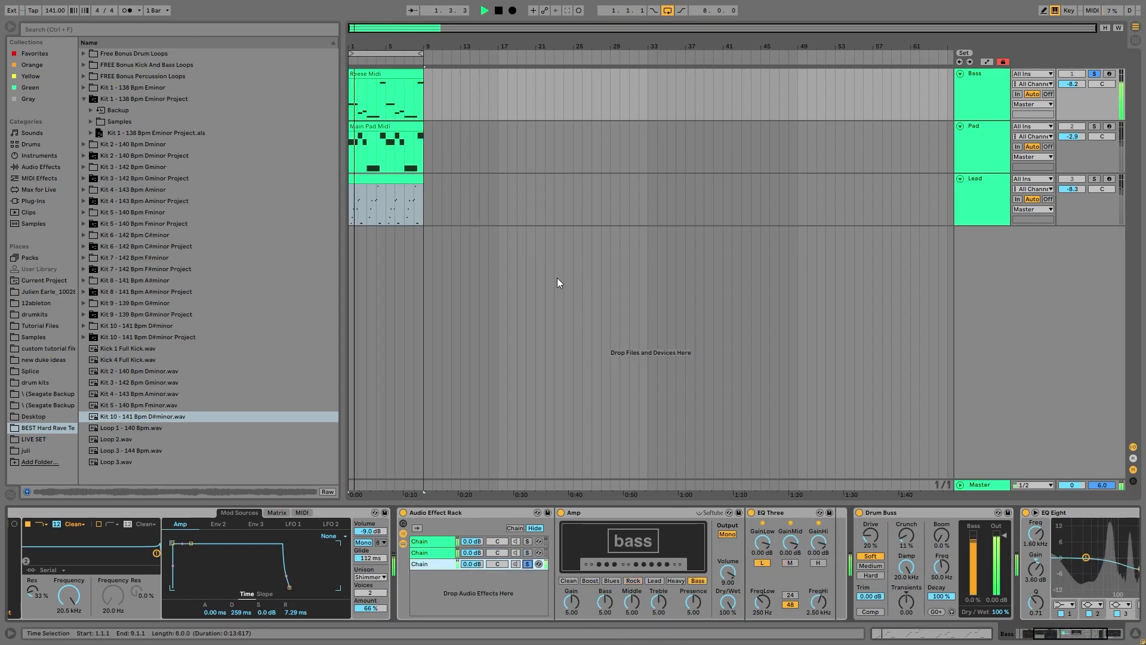
left_click(561, 512)
left_click(562, 512)
key("space")
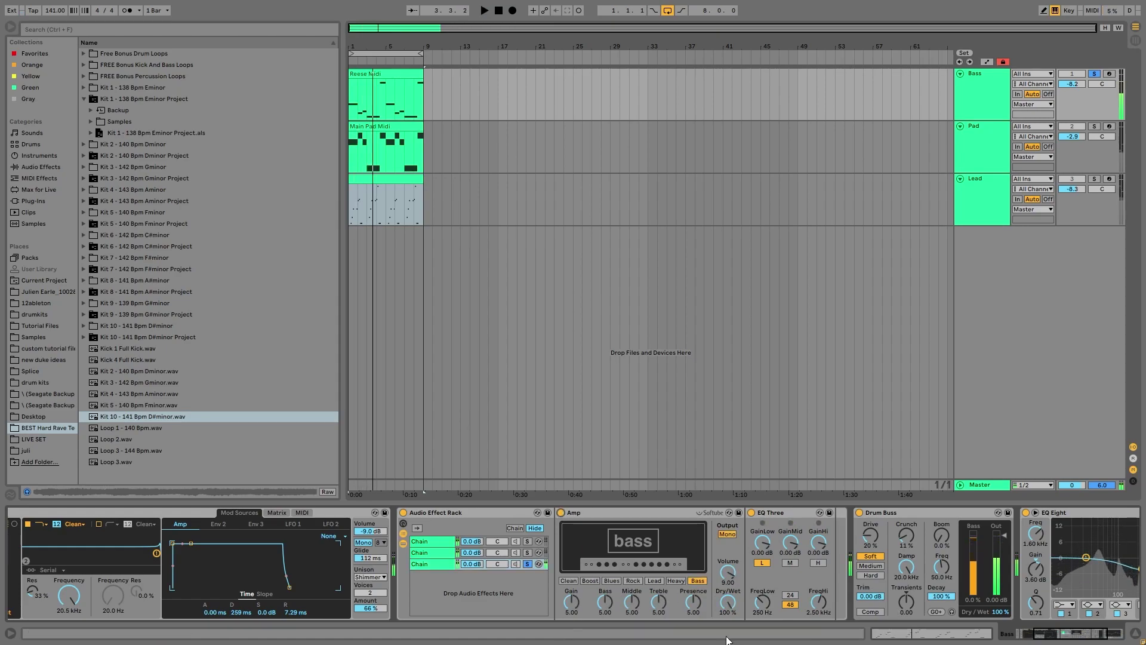
Solo the rack's second chain again, play it, and unsolo it to restore all three chains
left_click(532, 552)
key("space")
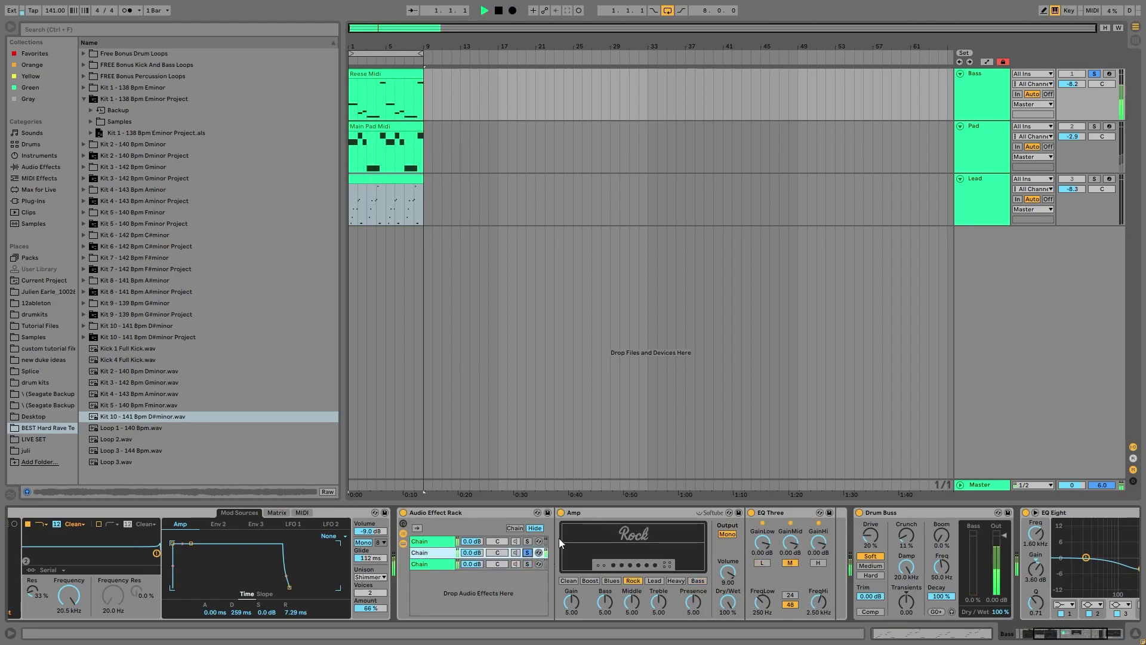
left_click(527, 552)
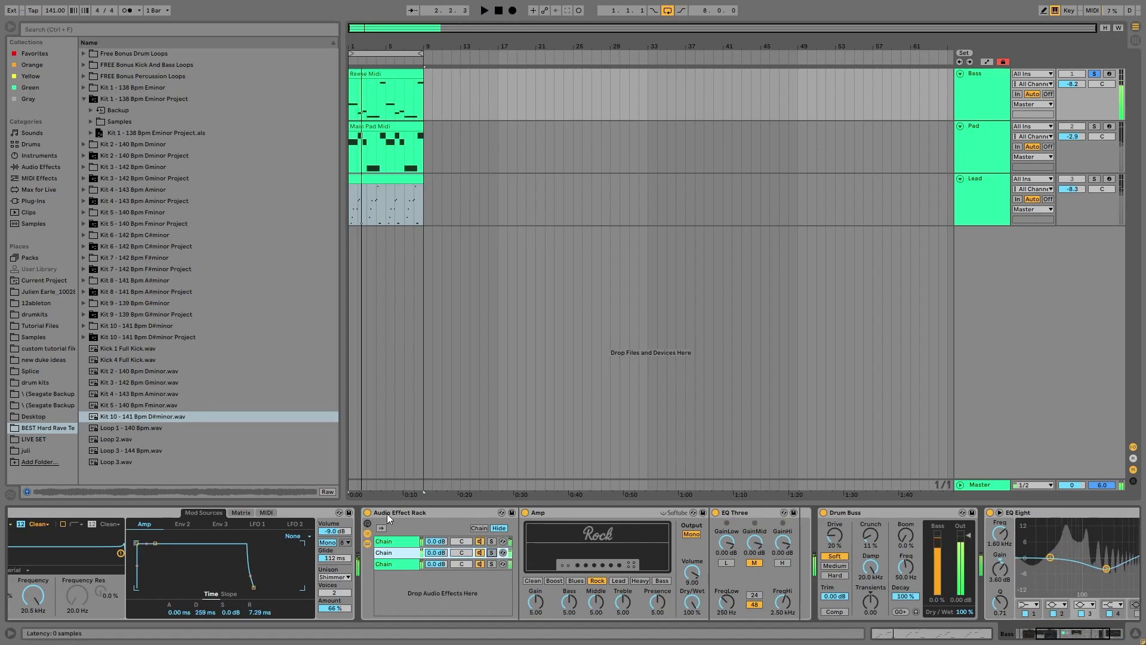
Play the Bass with the whole Audio Effect Rack switched off and back on to compare the sound
left_click(367, 513)
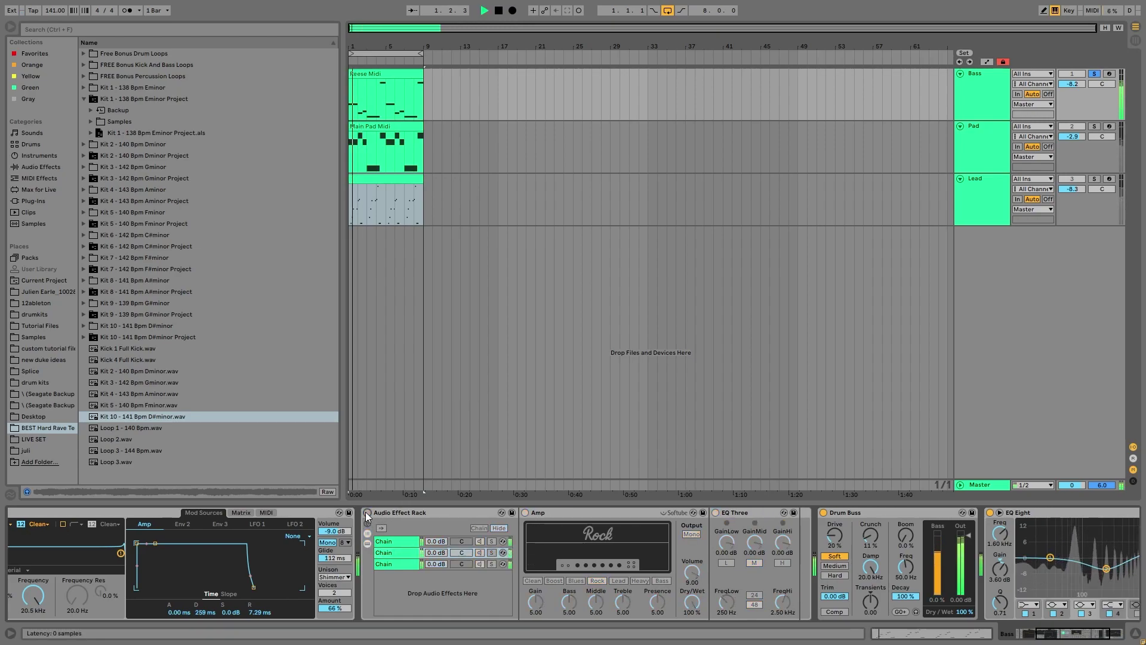
left_click(367, 513)
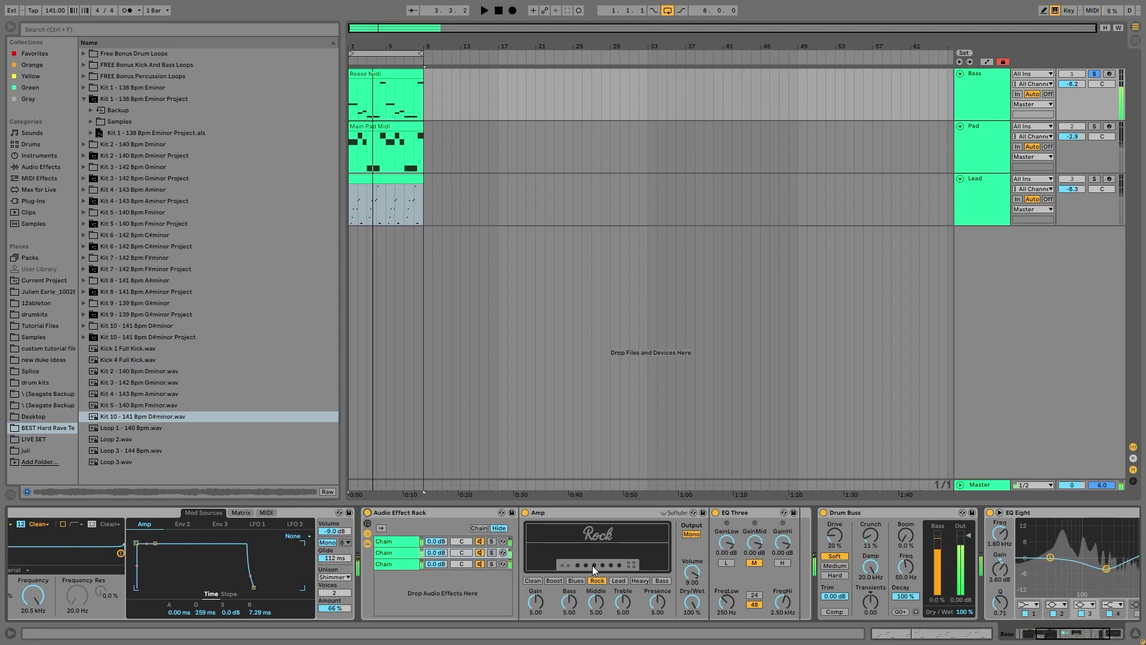
key("space")
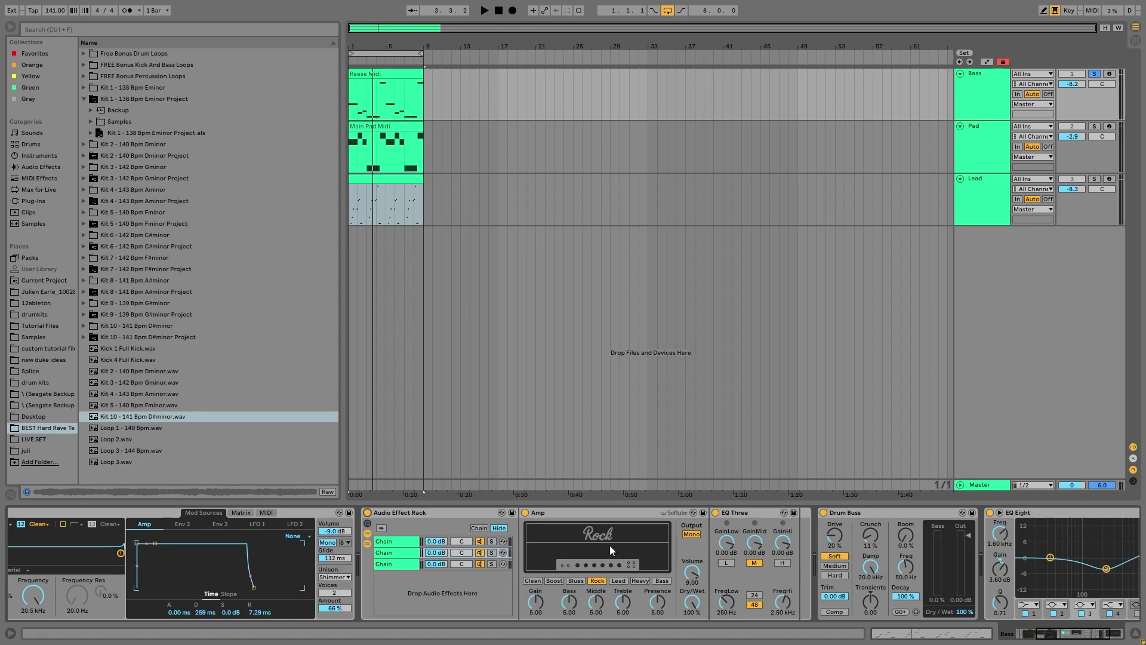
key("space")
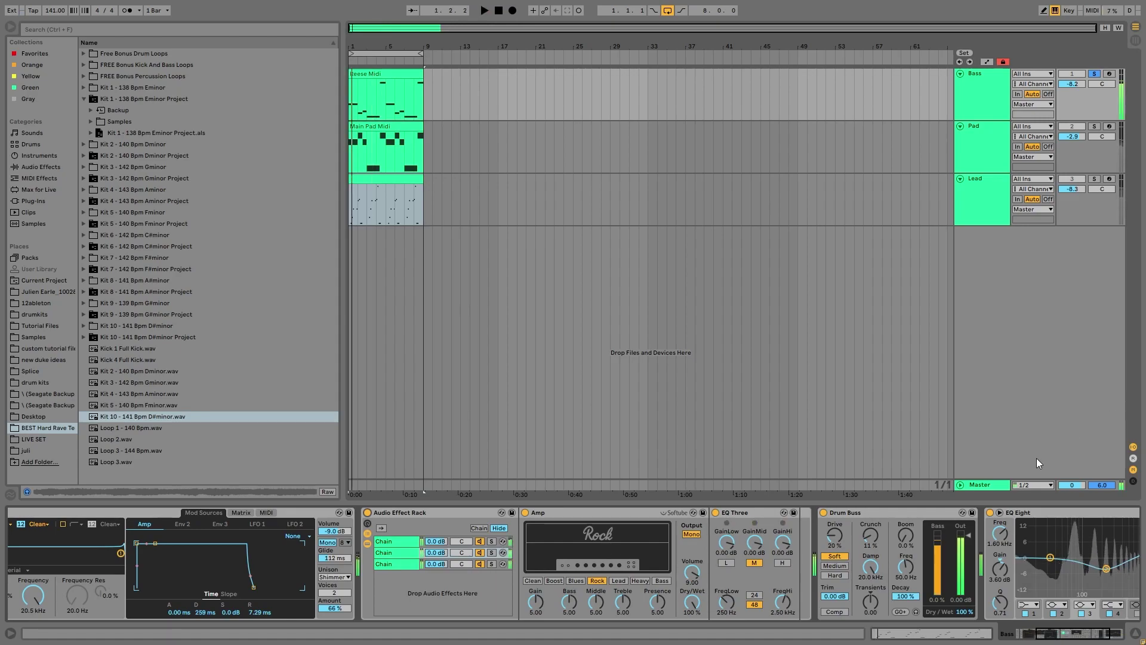
Compare the Bass with its Drum Buss switched off and back on, then review the EQ Eight at the chain's end
scroll(804, 575, "right", 3)
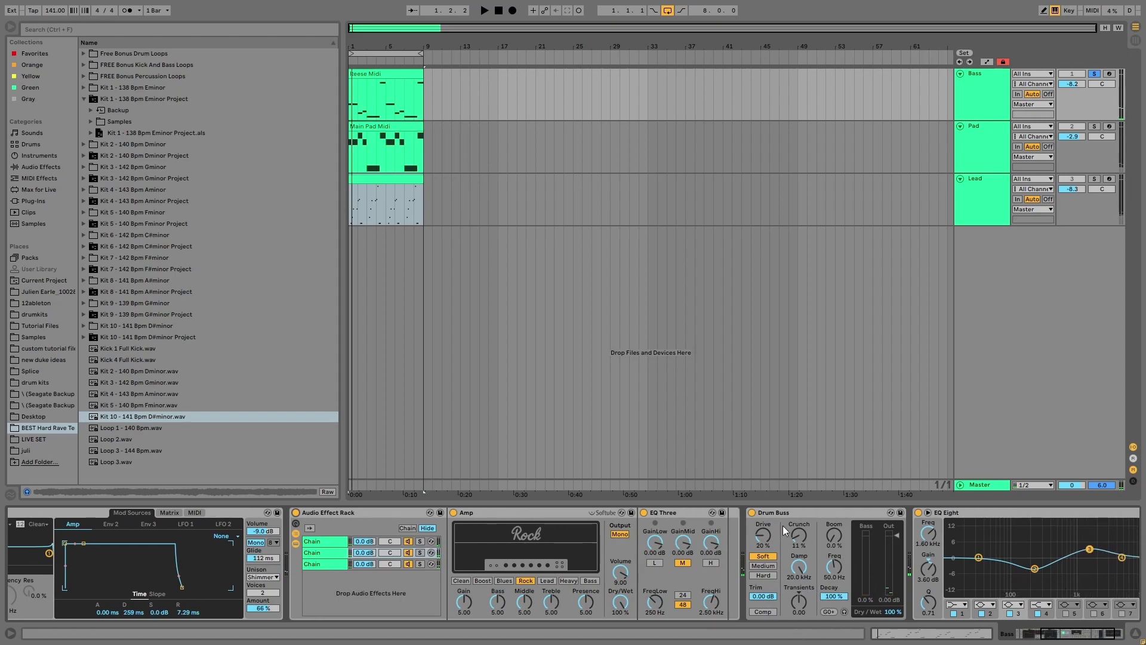
left_click(750, 515)
left_click(751, 513)
key("space")
scroll(750, 517, "right", 5)
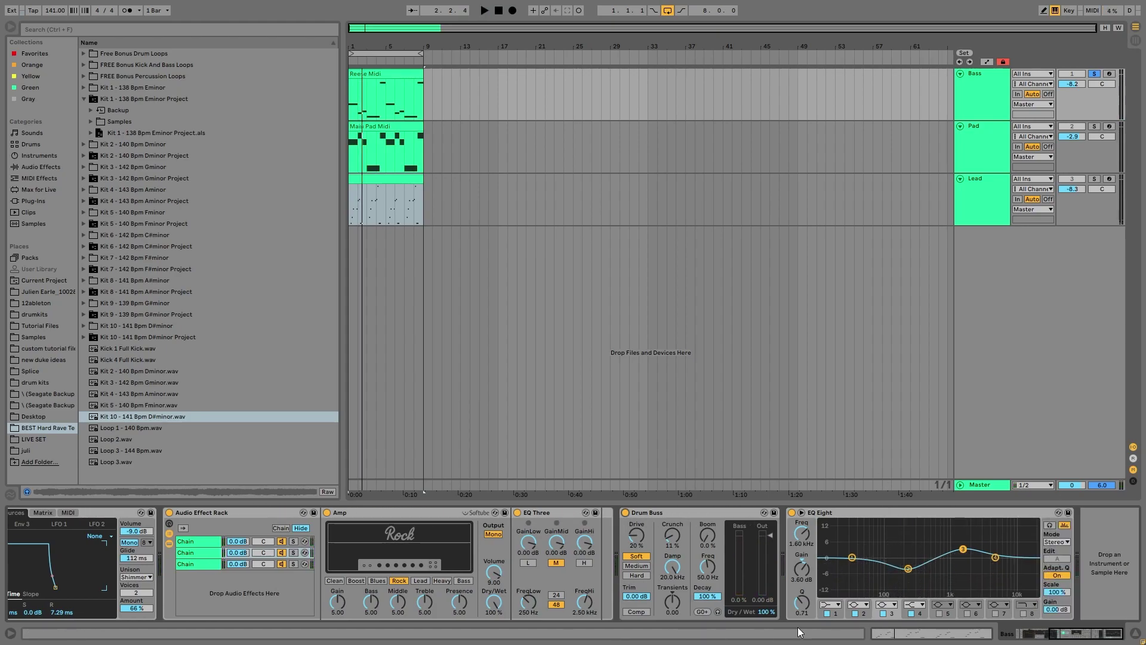
Unsolo the Bass track and open its Reese Midi clip in the note editor
left_click(1094, 76)
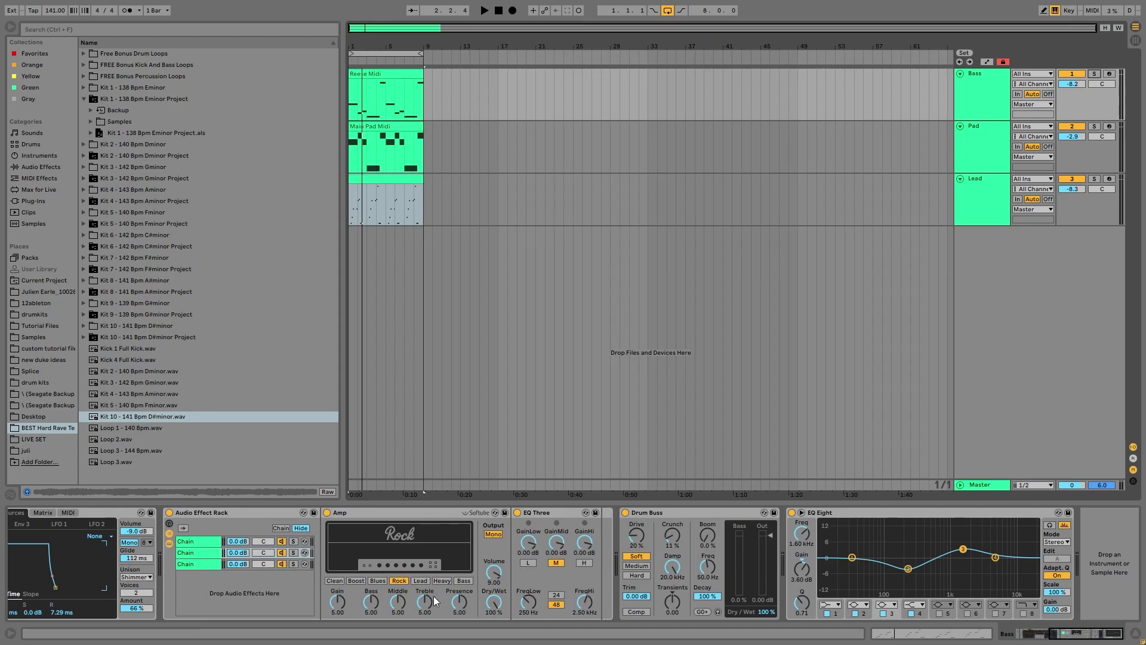
scroll(434, 596, "up", 8)
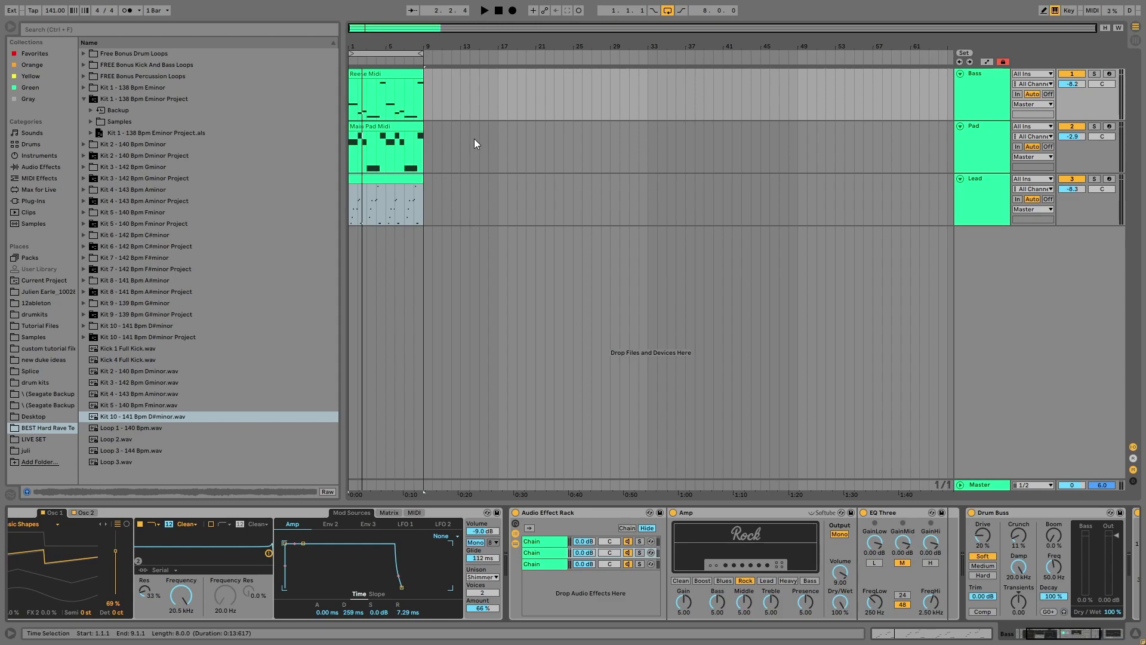
double_click(411, 73)
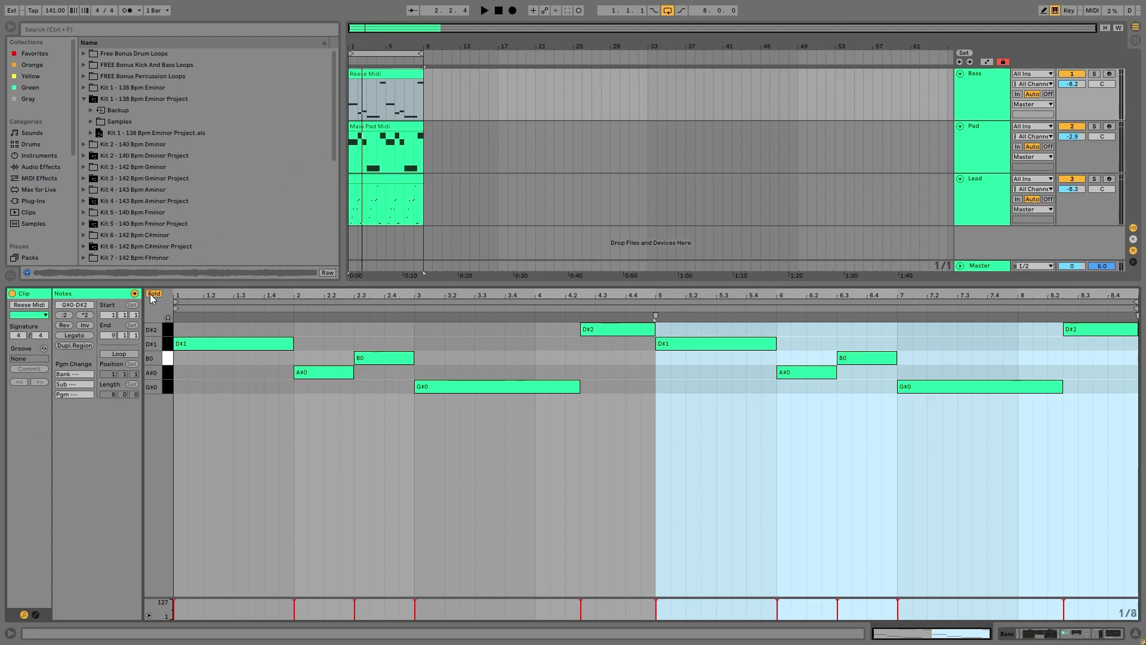
Turn off Fold to show the full keyboard range for the Reese Midi clip, clear the time selection and play the arrangement
left_click(153, 294)
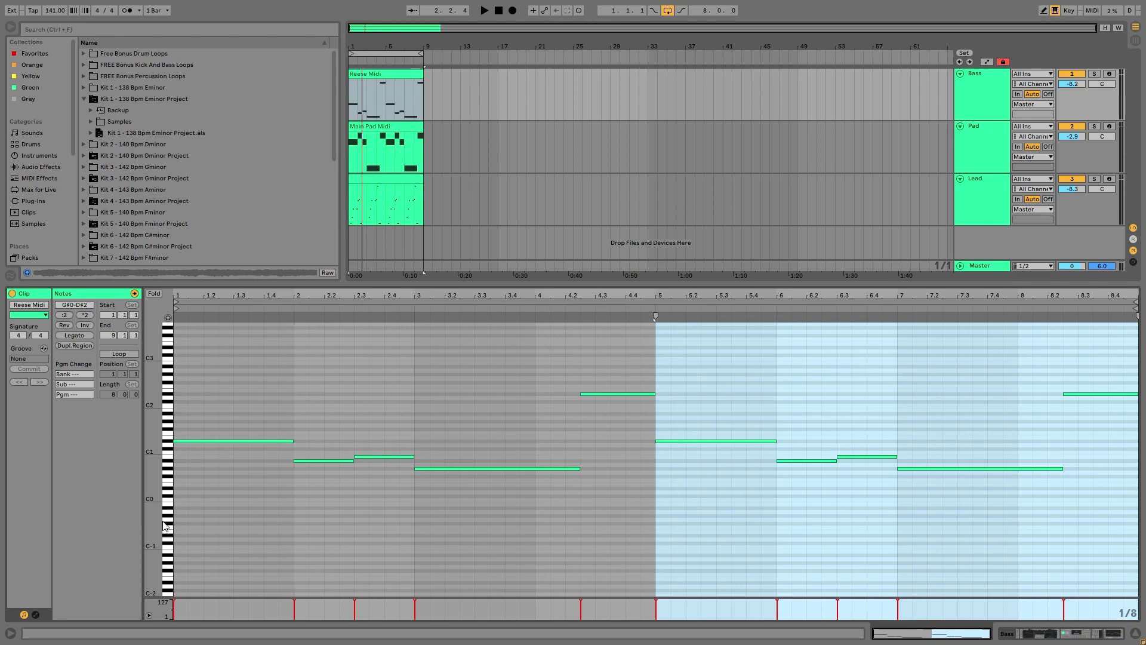
left_click(198, 489)
key("space")
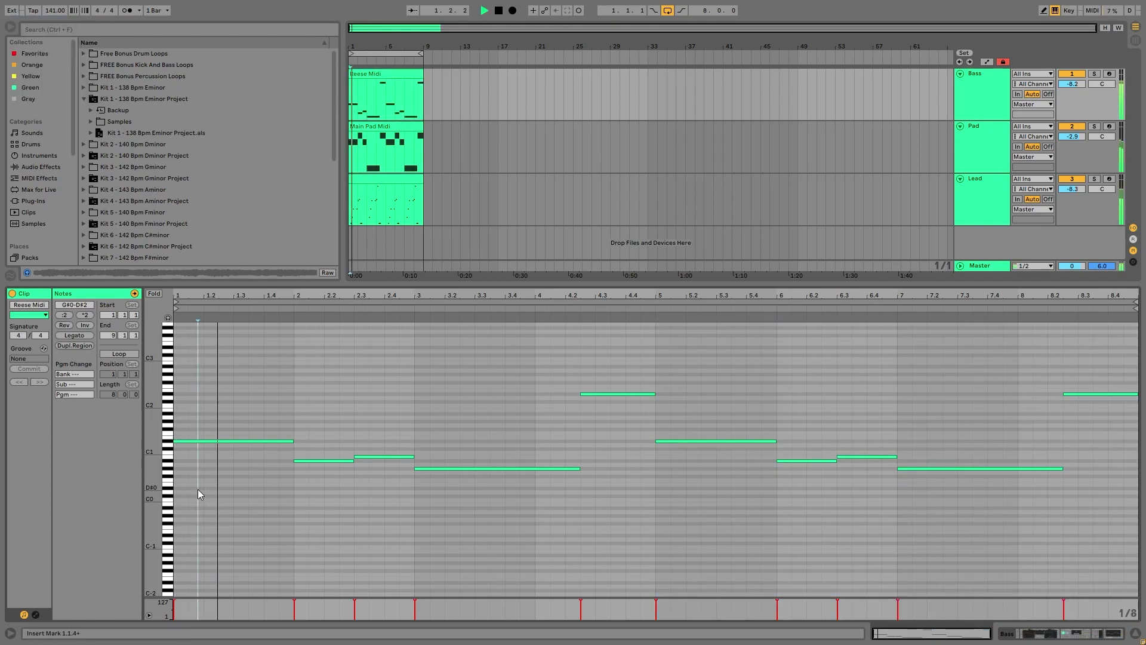
Select the Reese Midi clip on the Bass track and mute the Pad and Lead tracks
left_click(970, 211)
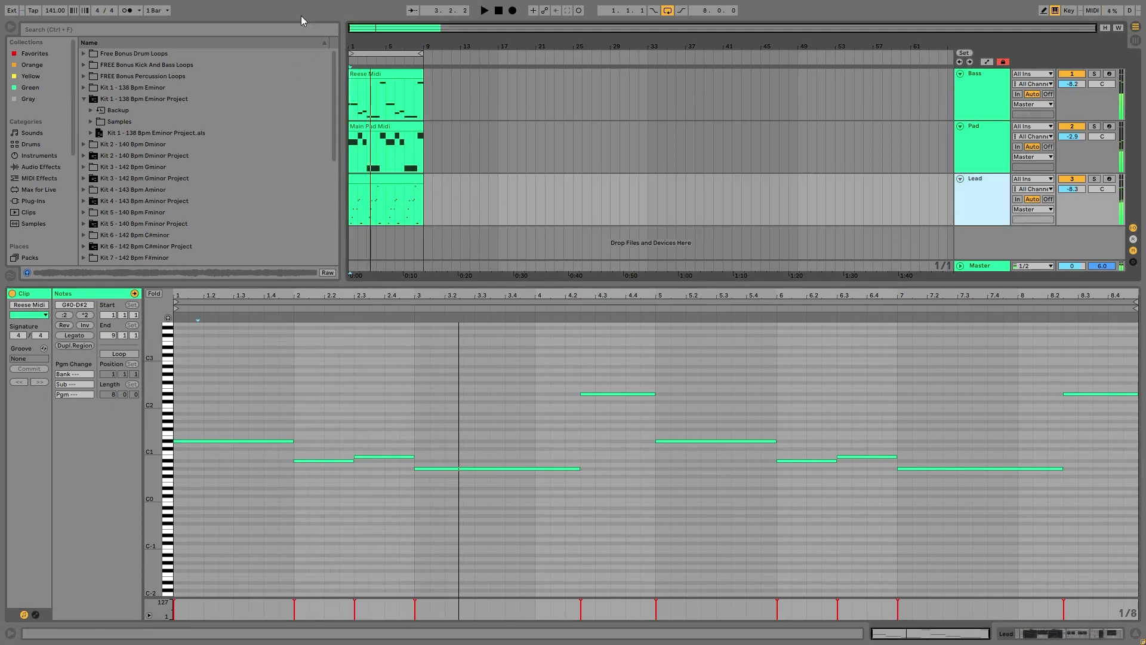
left_click(370, 73)
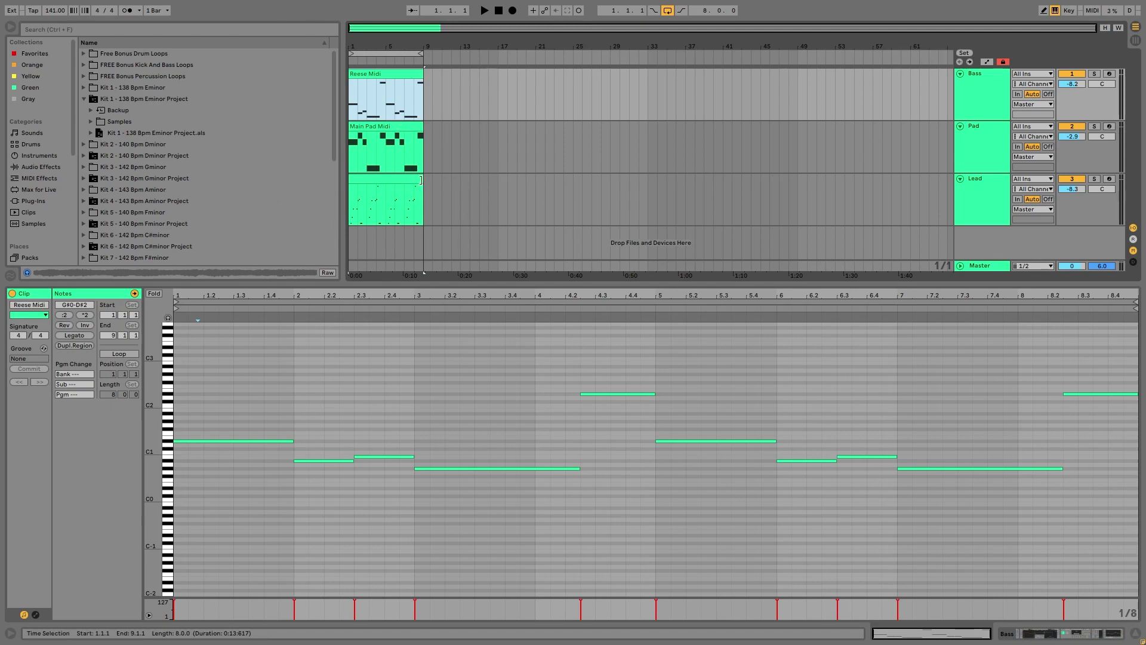
left_click(1072, 127)
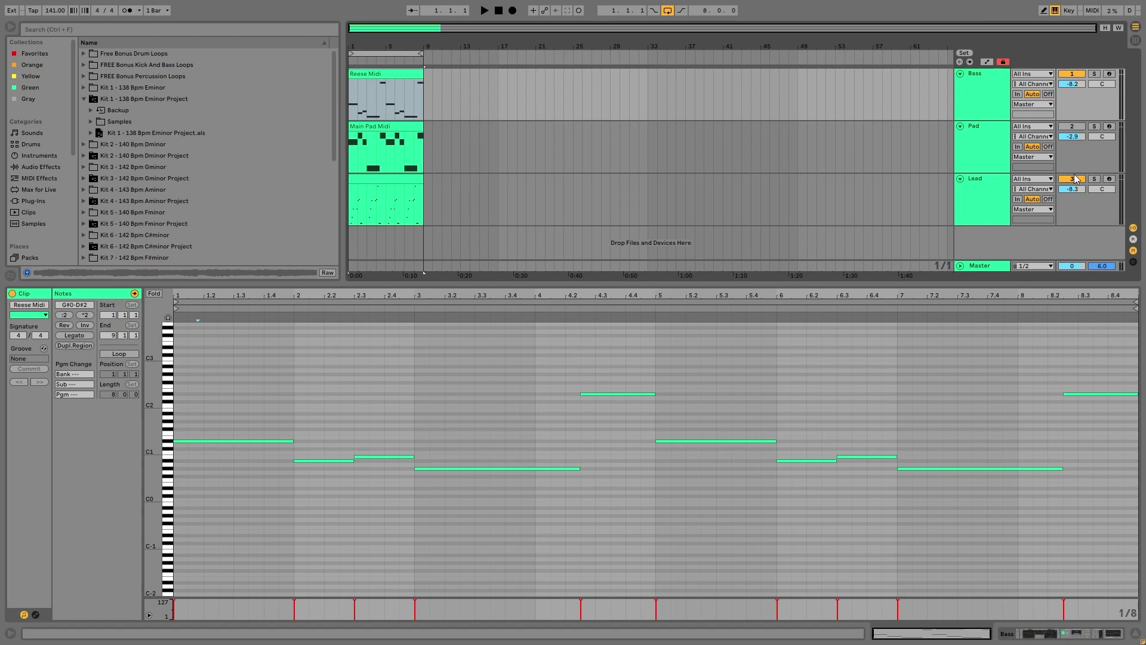
left_click(1073, 179)
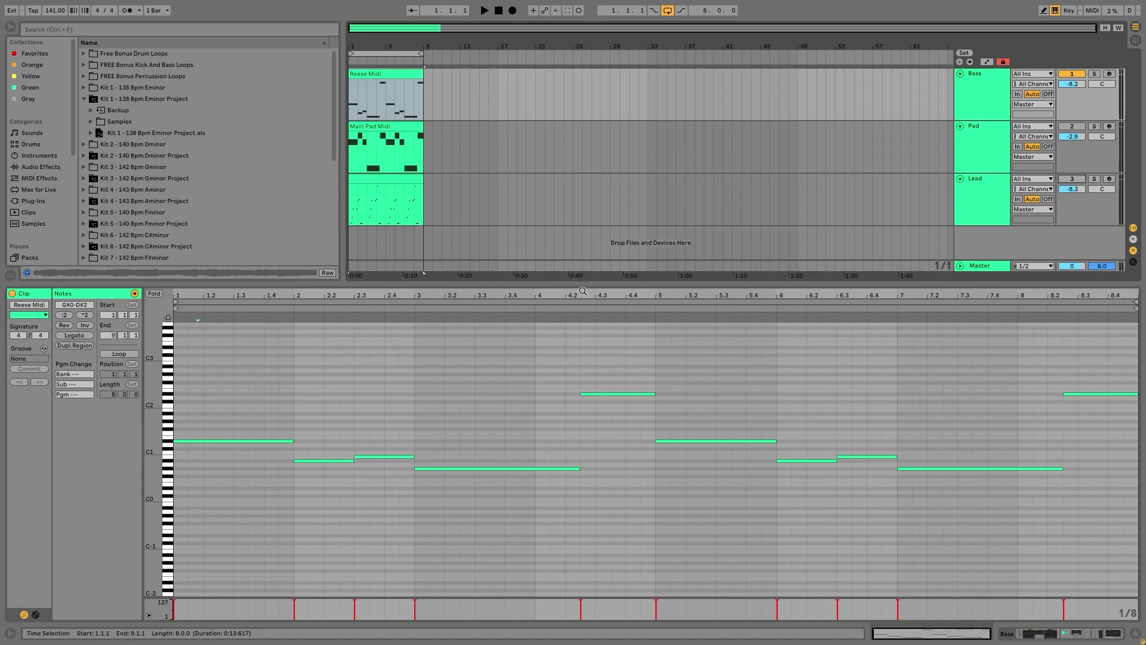
Select the first five notes of the Reese Midi clip one at a time, up to D#2 in bar 4, and play the Bass
left_click_drag(225, 396, 242, 469)
left_click(304, 461)
left_click(375, 457)
left_click(455, 475)
left_click(454, 469)
left_click(588, 373)
left_click_drag(586, 368, 614, 416)
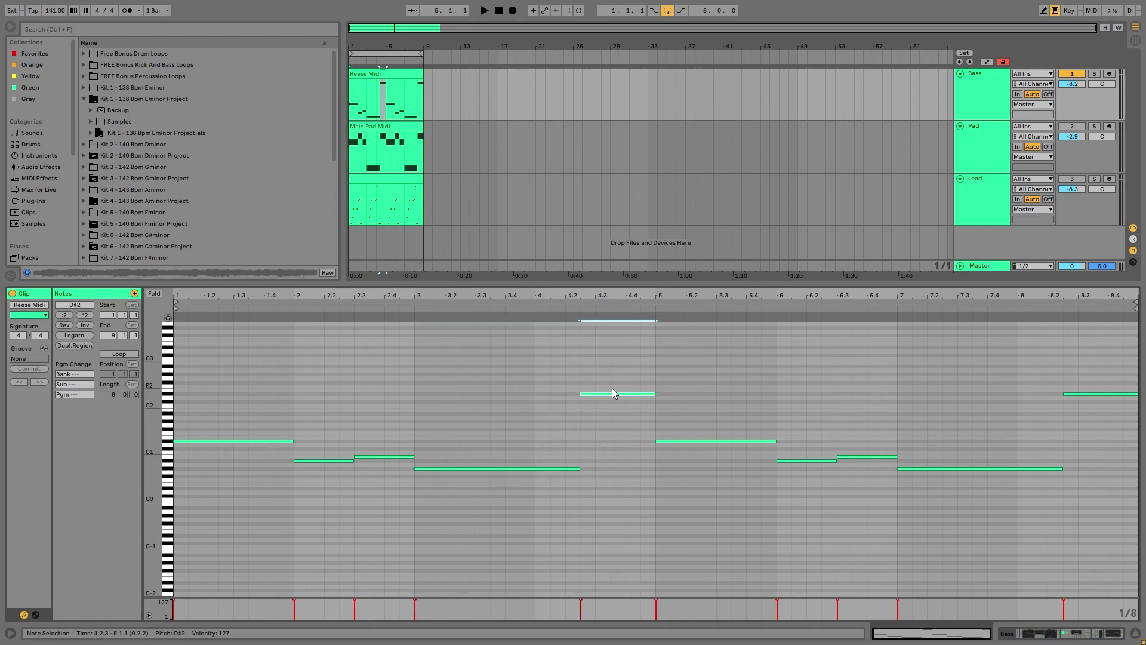
key("space")
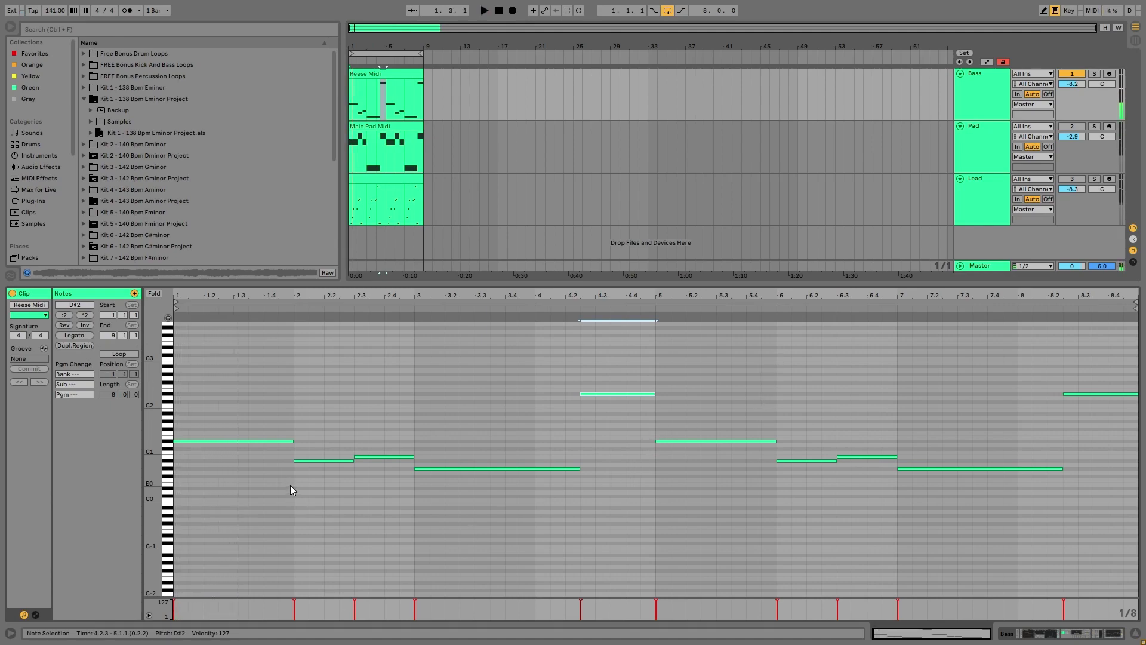
key("space")
Select the Reese Midi notes in bars 1 to 3 one after another to examine how the bass line moves
left_click_drag(218, 392, 222, 538)
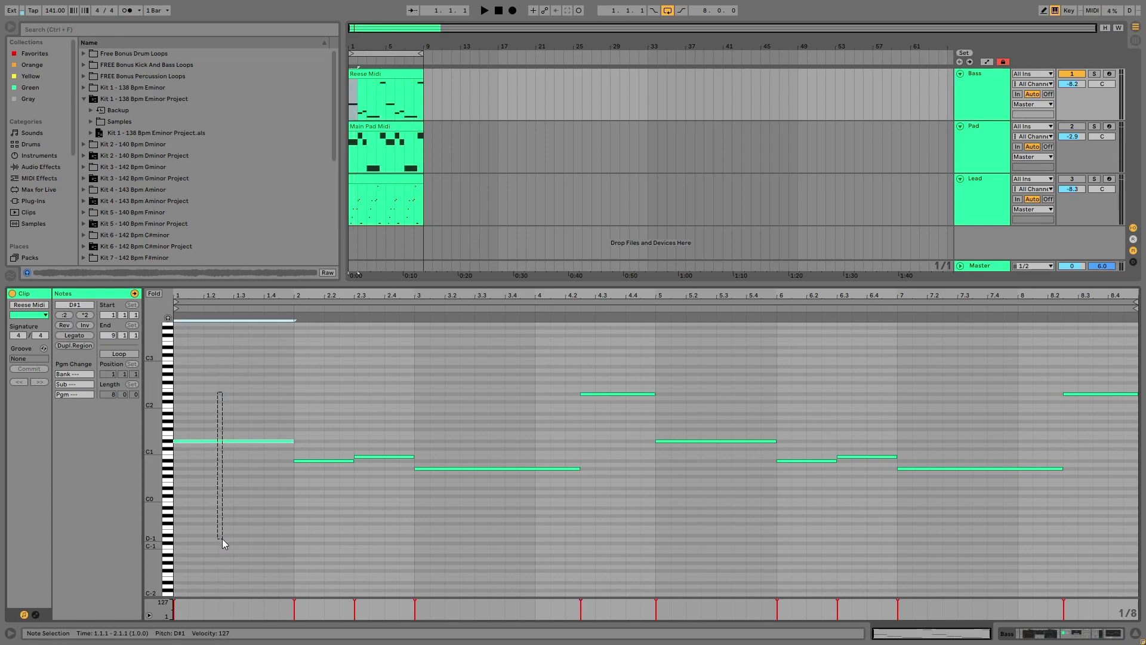
left_click_drag(306, 445, 326, 490)
left_click_drag(379, 421, 382, 468)
left_click_drag(446, 412, 435, 487)
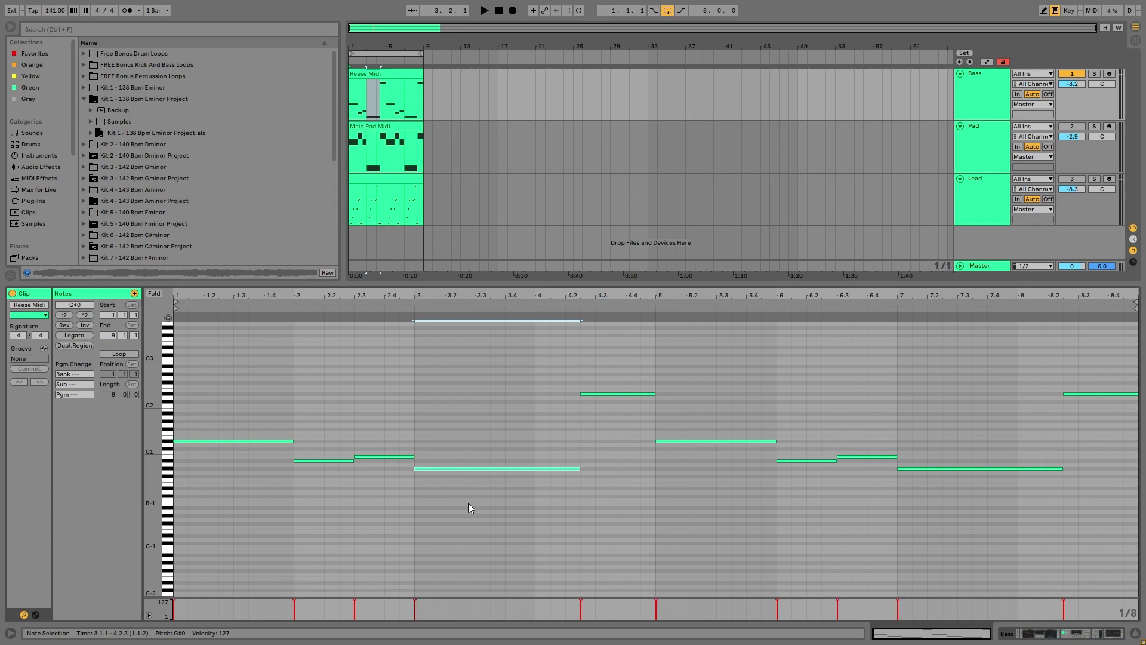
left_click_drag(343, 434, 345, 480)
left_click_drag(382, 446, 385, 463)
left_click_drag(468, 438, 470, 547)
left_click(355, 111)
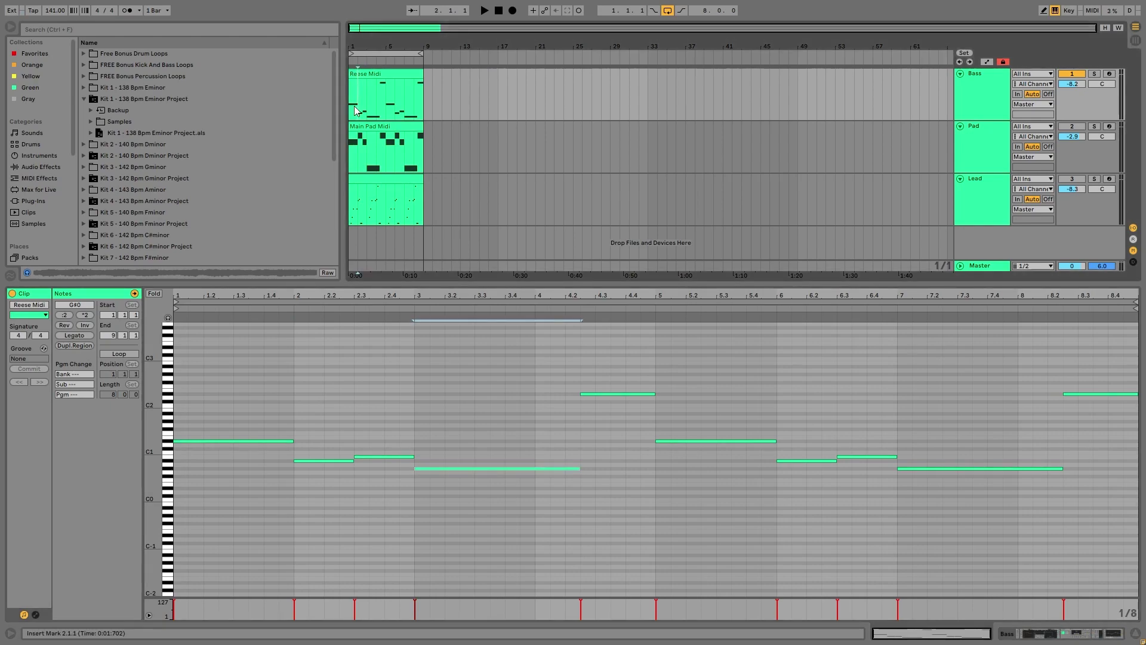
Try the long bass note in bar 3 two semitones lower at F#0 during playback, and move it back to G#0
left_click_drag(450, 448, 470, 513)
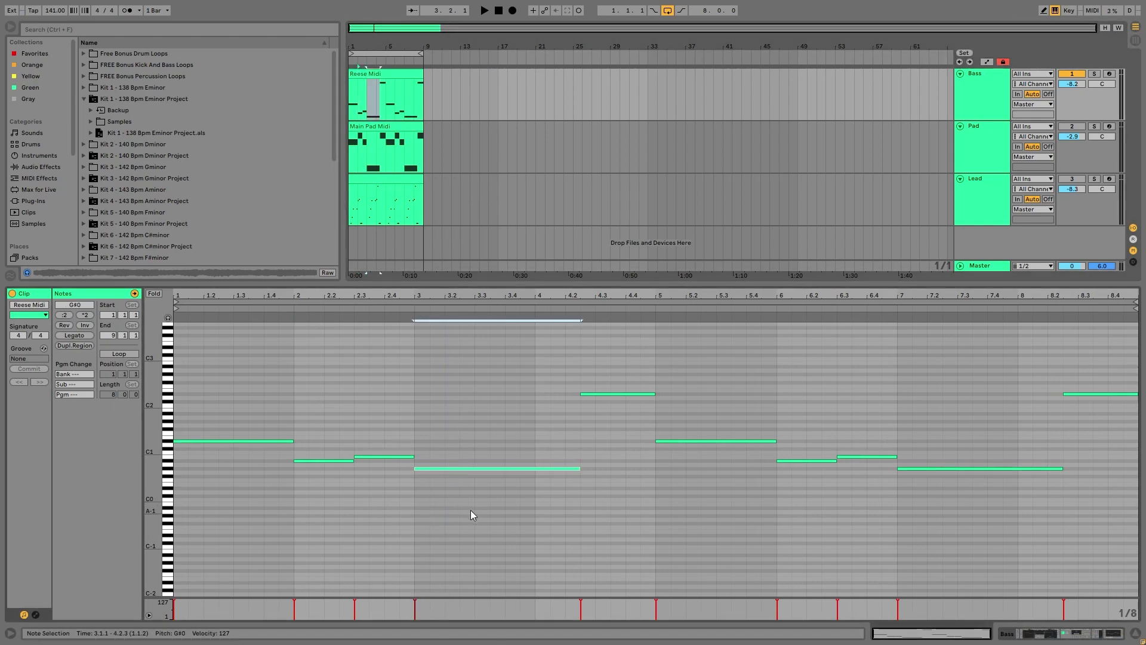
key("Down")
key("Down")
key("space")
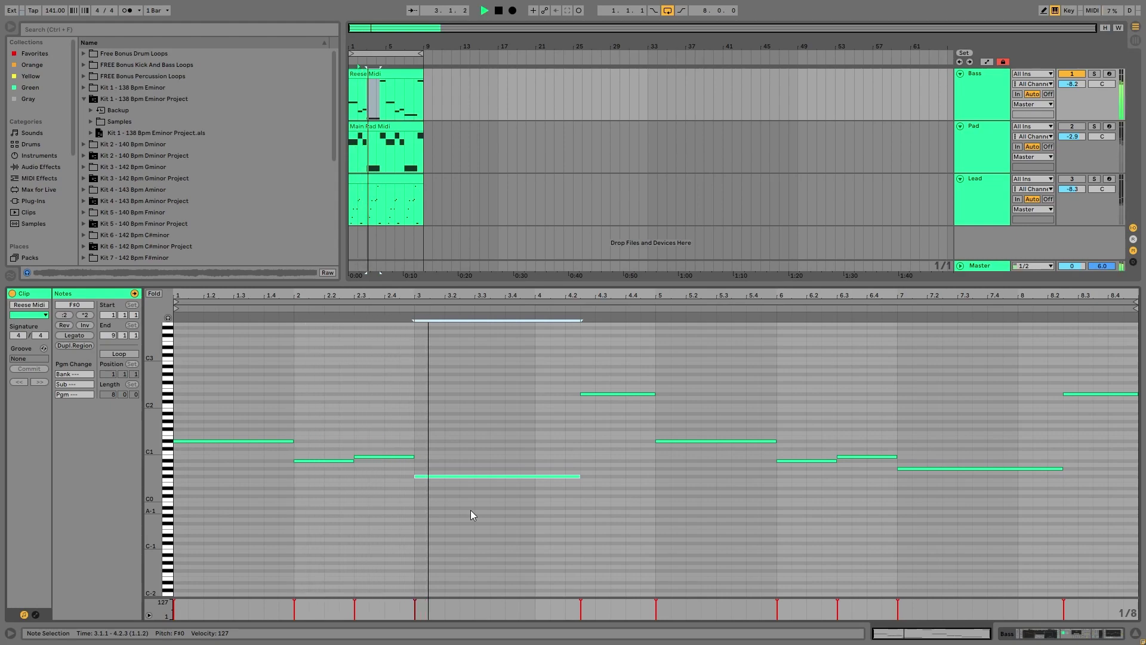
key("Up")
key("Up")
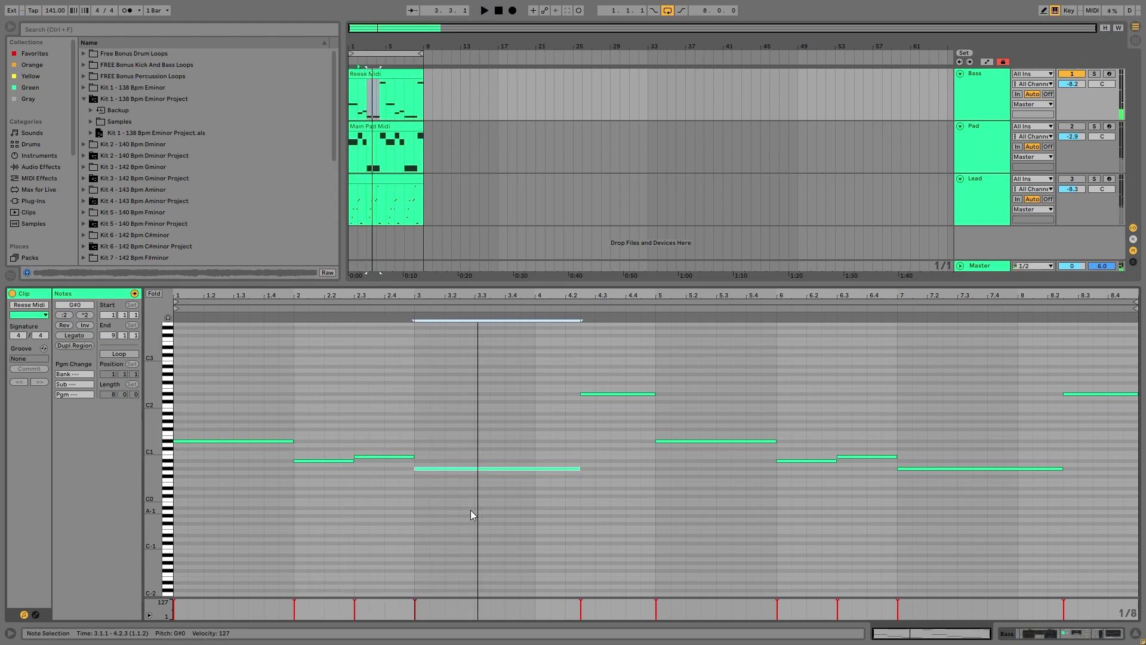
Play the Bass line again and reselect its long G#0 note in bar 3
key("space")
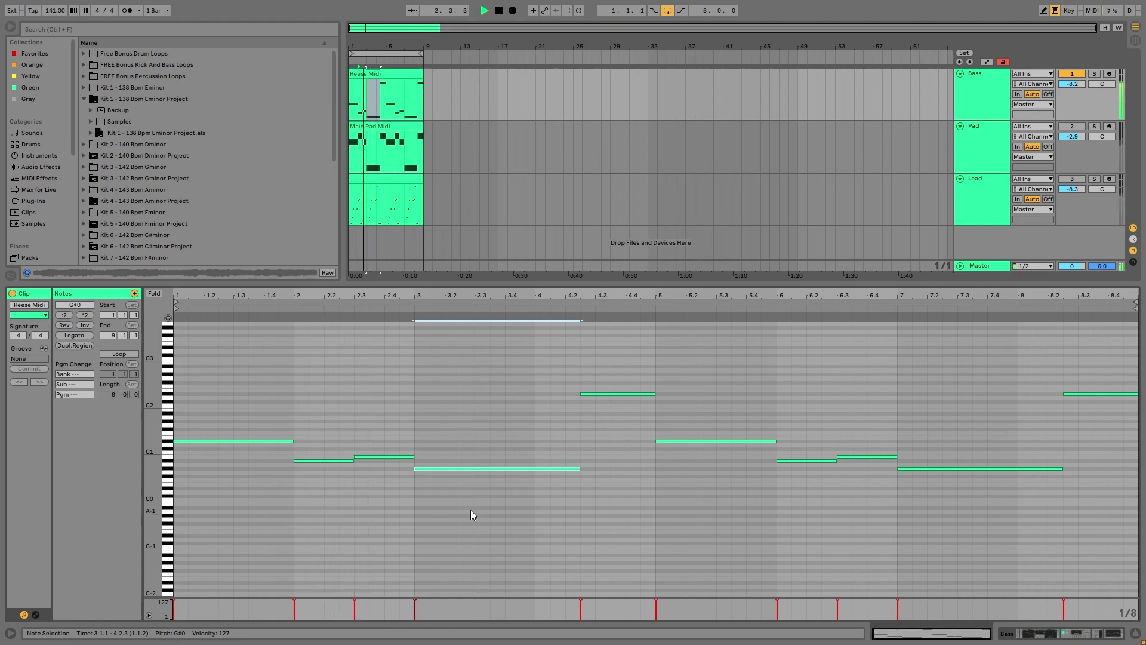
key("space")
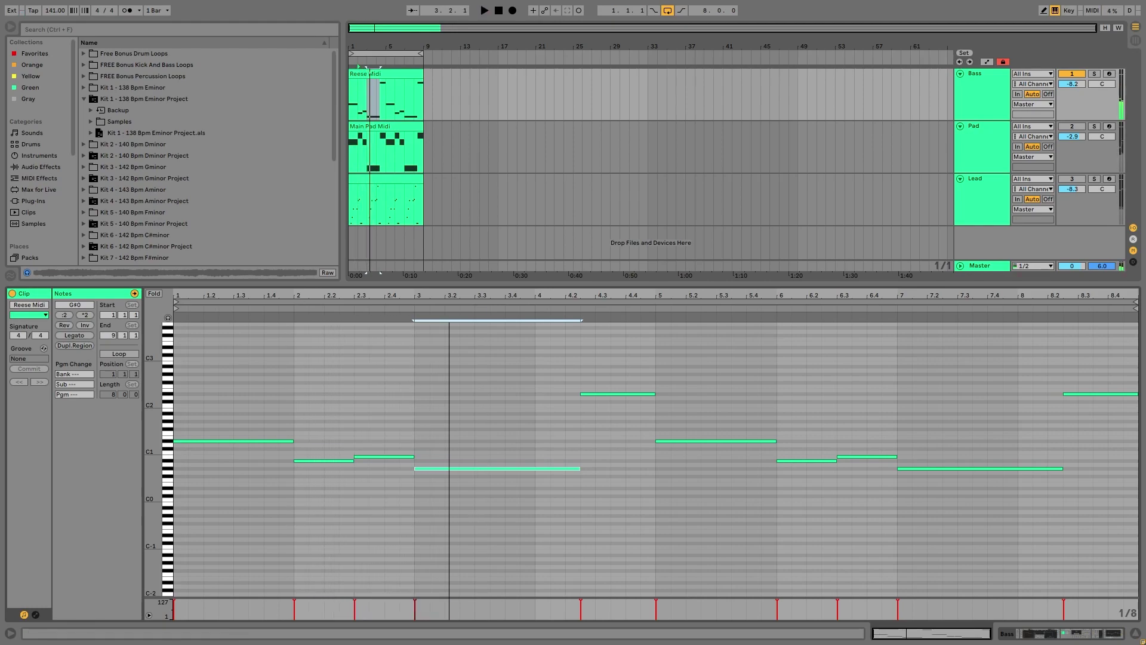
left_click_drag(460, 432, 486, 595)
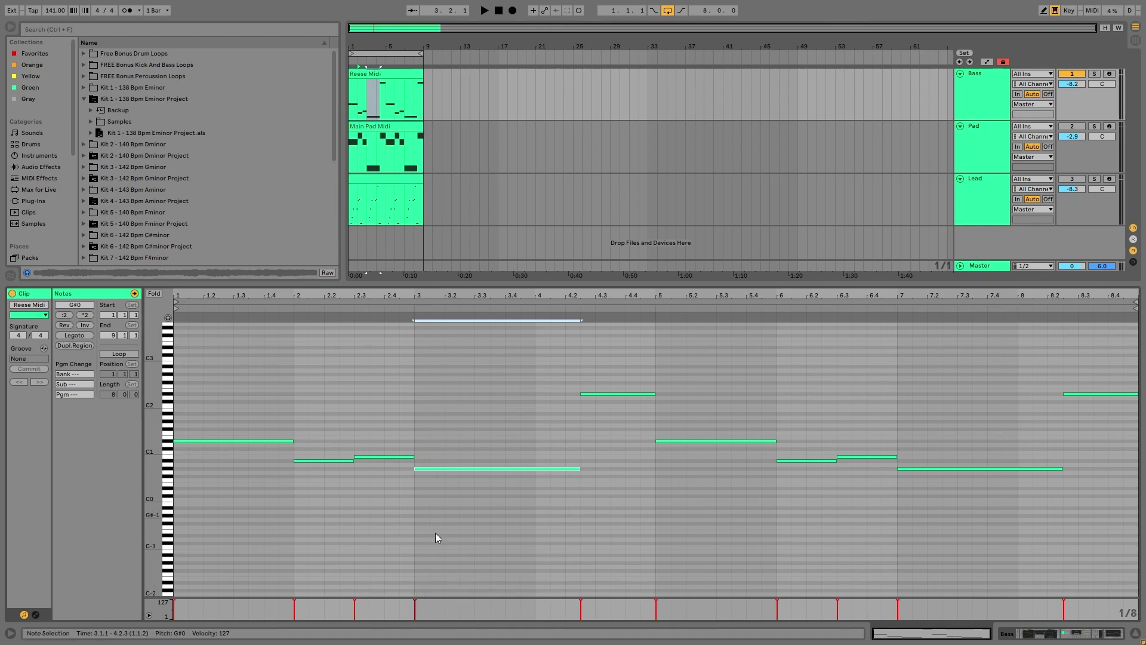
key("space")
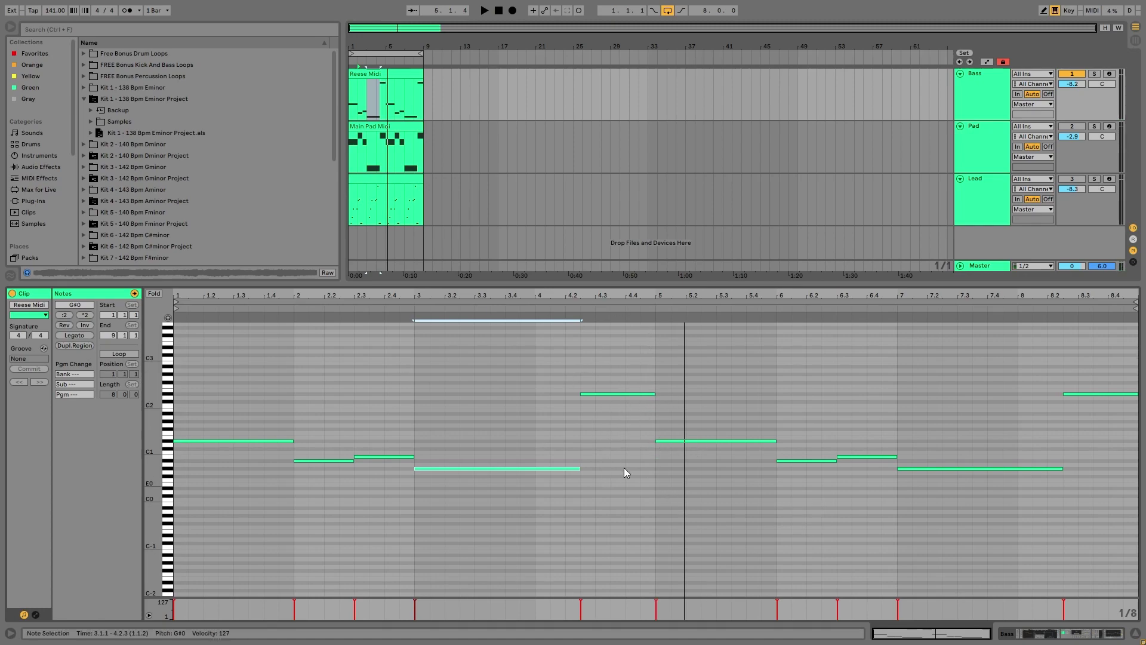
Unmute the Lead track, open its MIDI clip in the note editor and play it together with the Bass
left_click(969, 116)
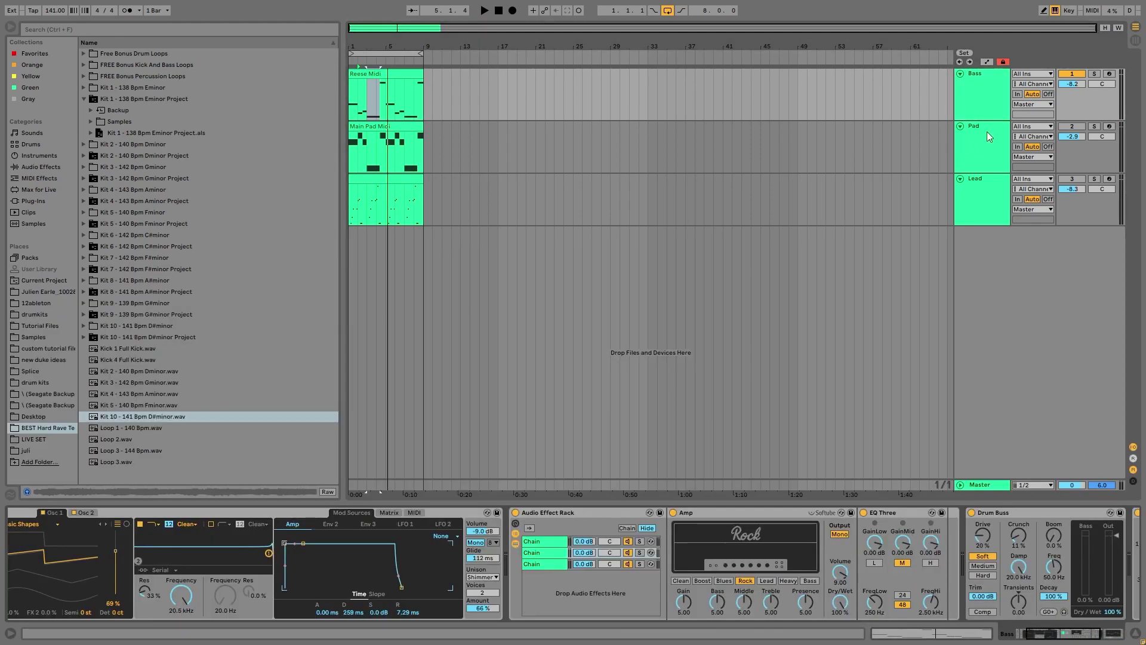
left_click(1070, 183)
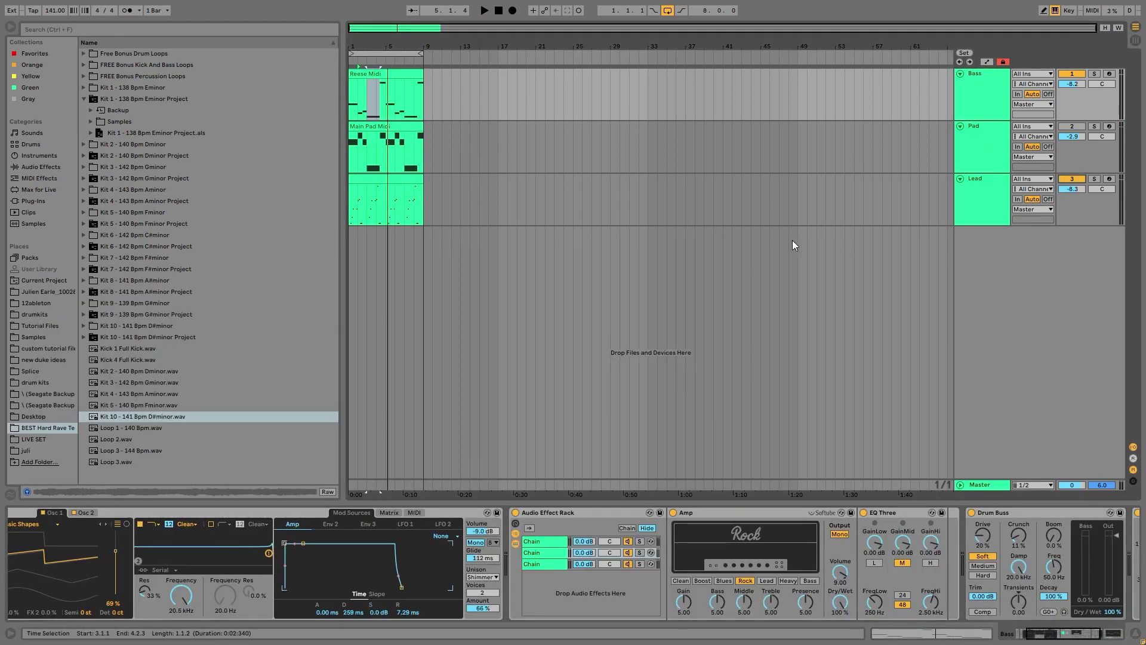
double_click(361, 177)
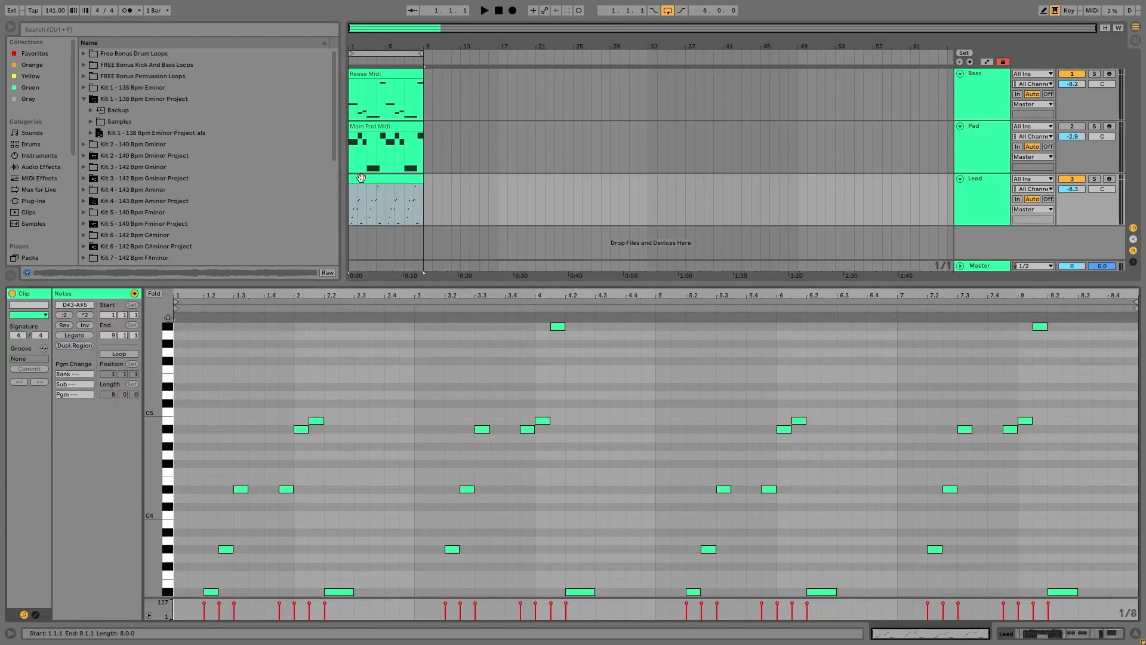
scroll(225, 512, "down", 2)
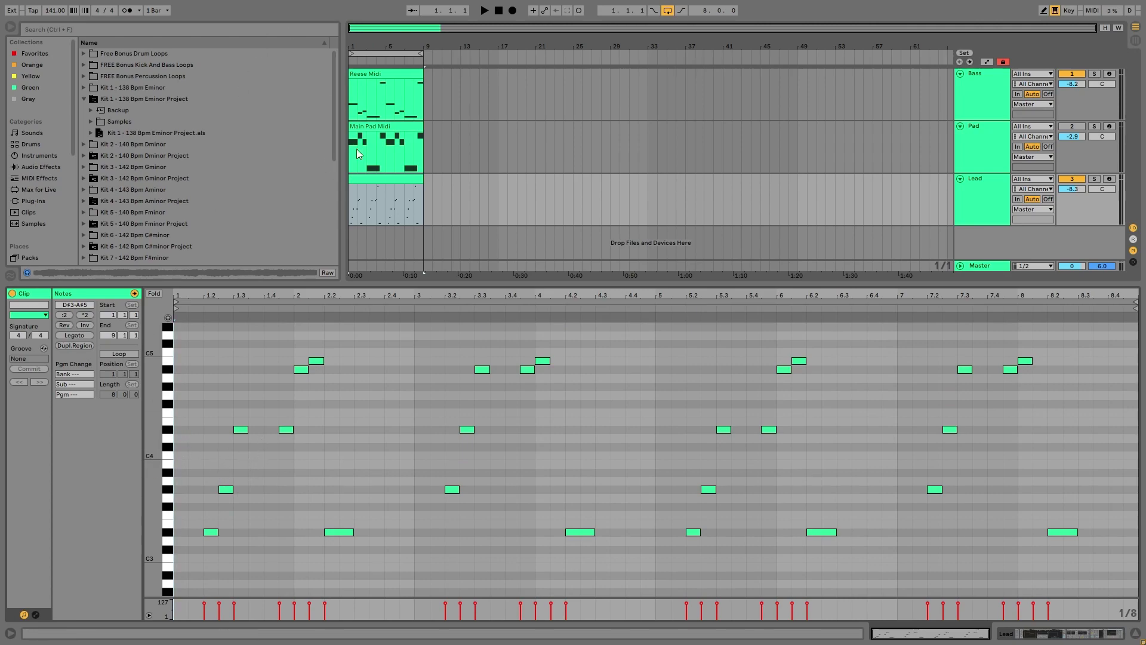
key("space")
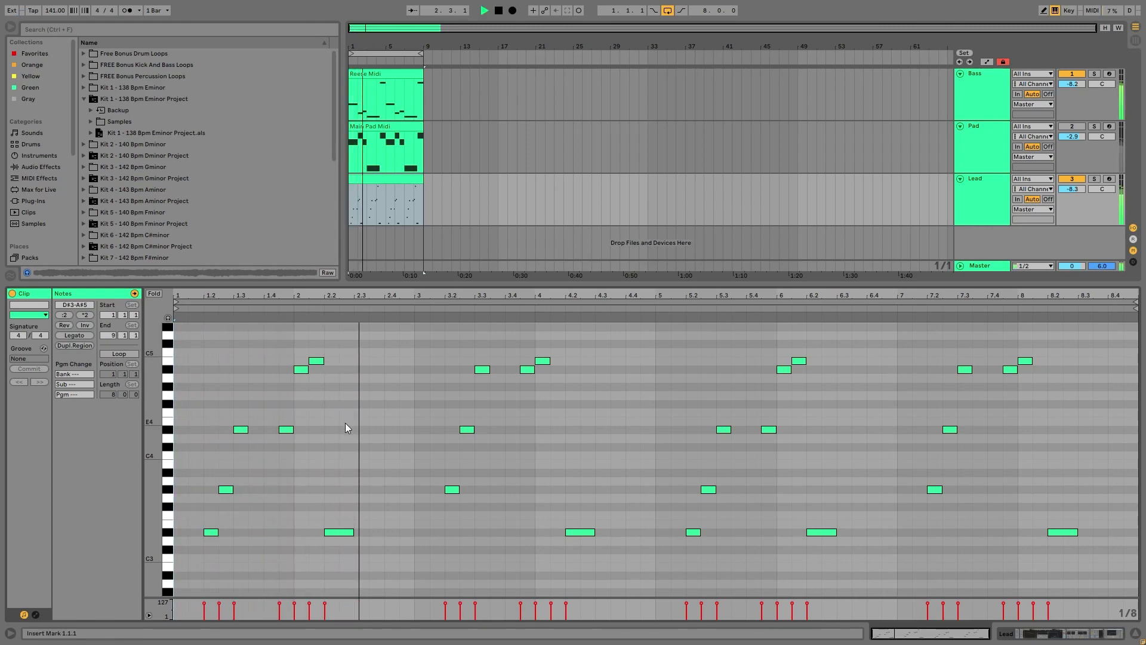
Show the Reese Midi clip, stop playback and select its first four notes in turn for comparison with the Lead
left_click(365, 70)
key("space")
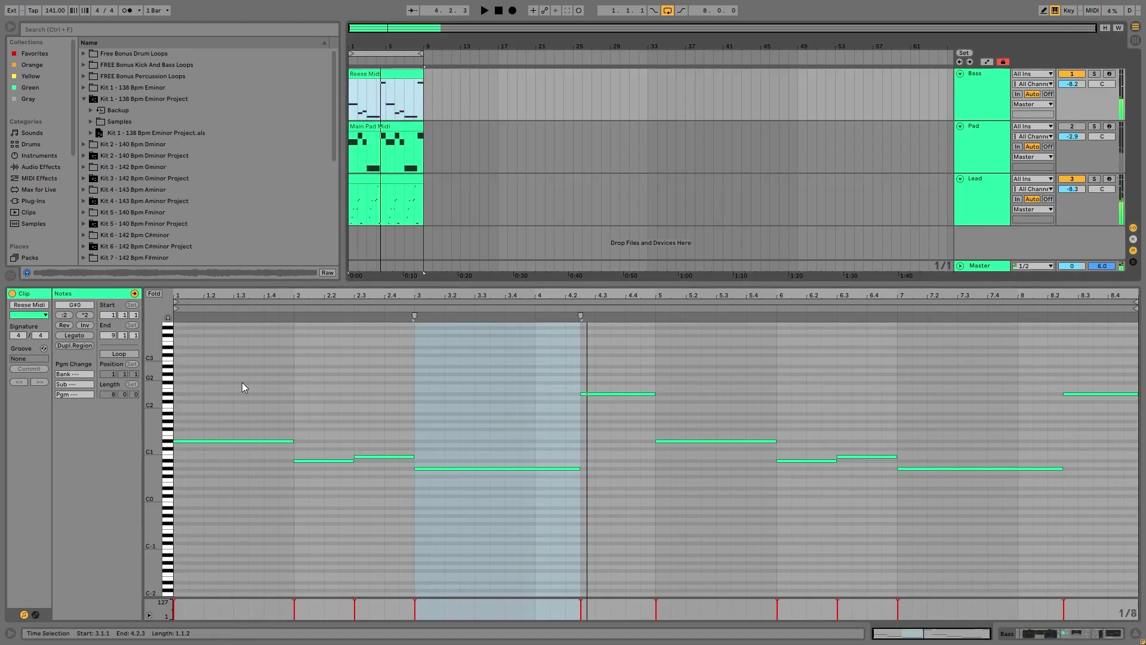
left_click_drag(235, 405, 230, 517)
left_click_drag(330, 432, 325, 505)
left_click_drag(374, 408, 384, 478)
left_click_drag(447, 421, 433, 524)
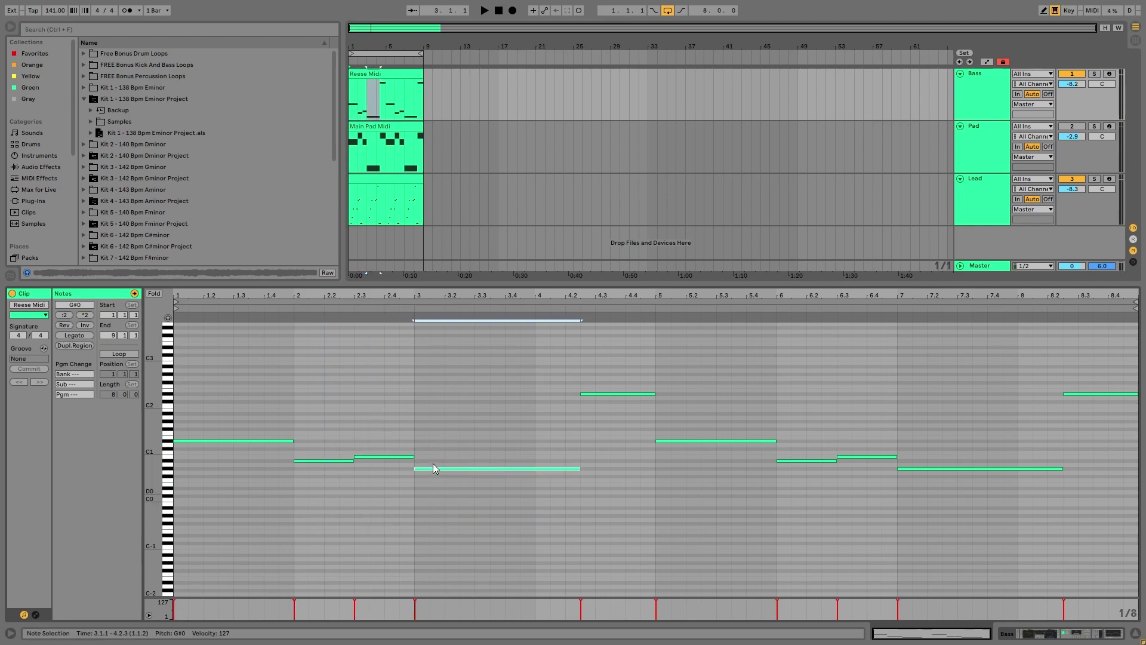
Reopen the Lead's MIDI clip, play it with Fold on to read the used notes, and turn Fold off
left_click(365, 177)
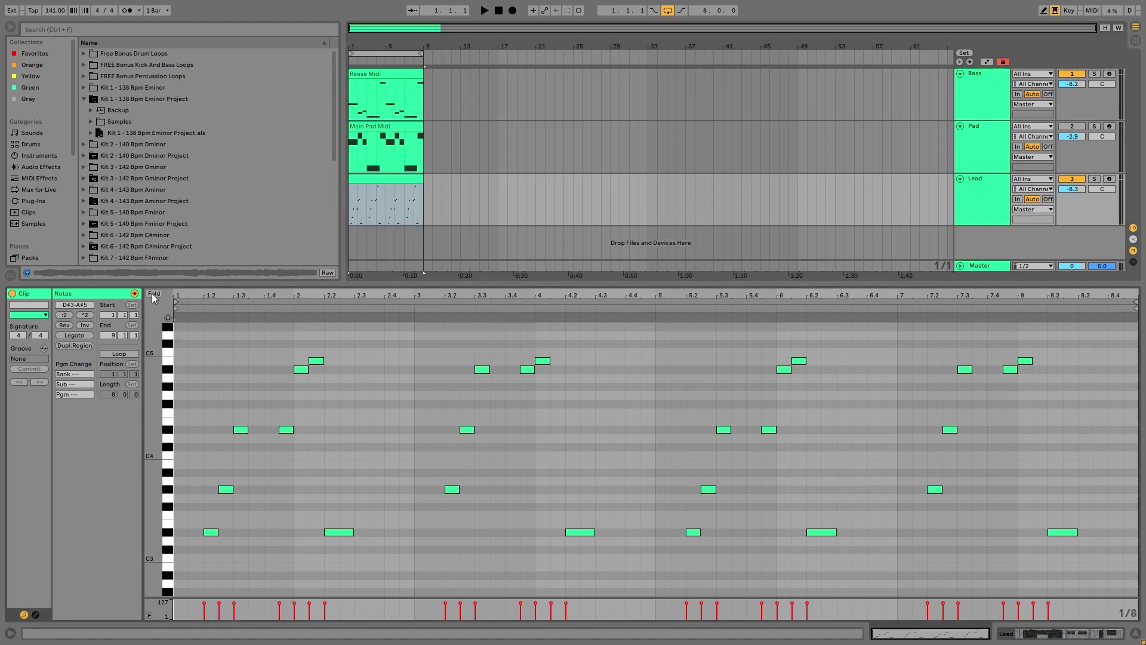
left_click(152, 294)
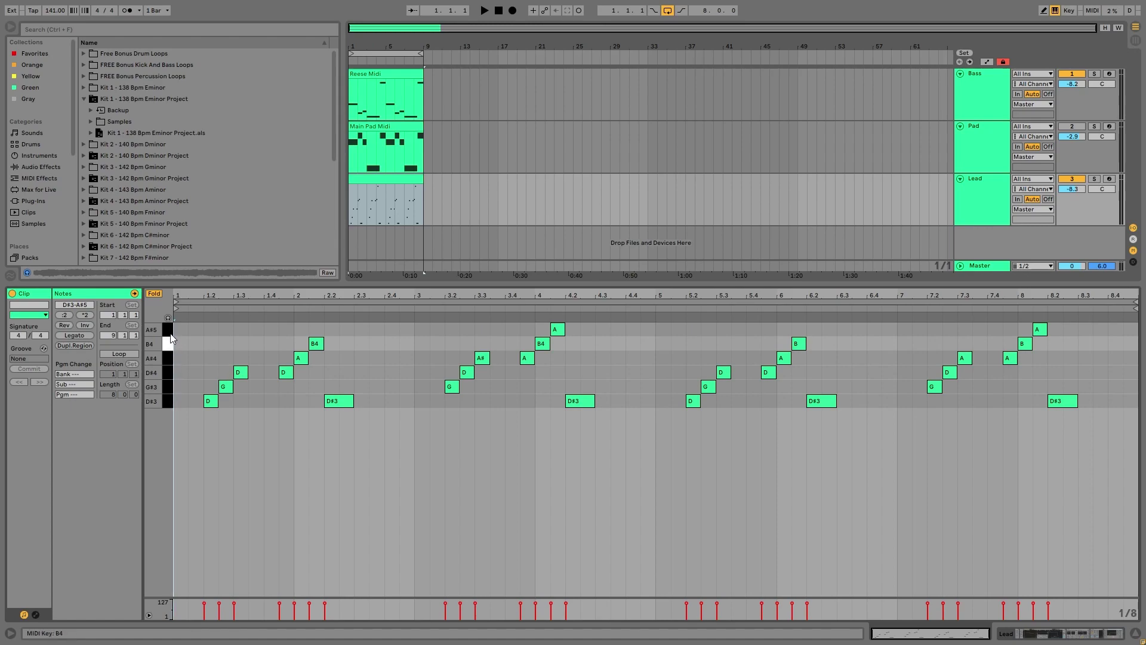
key("space")
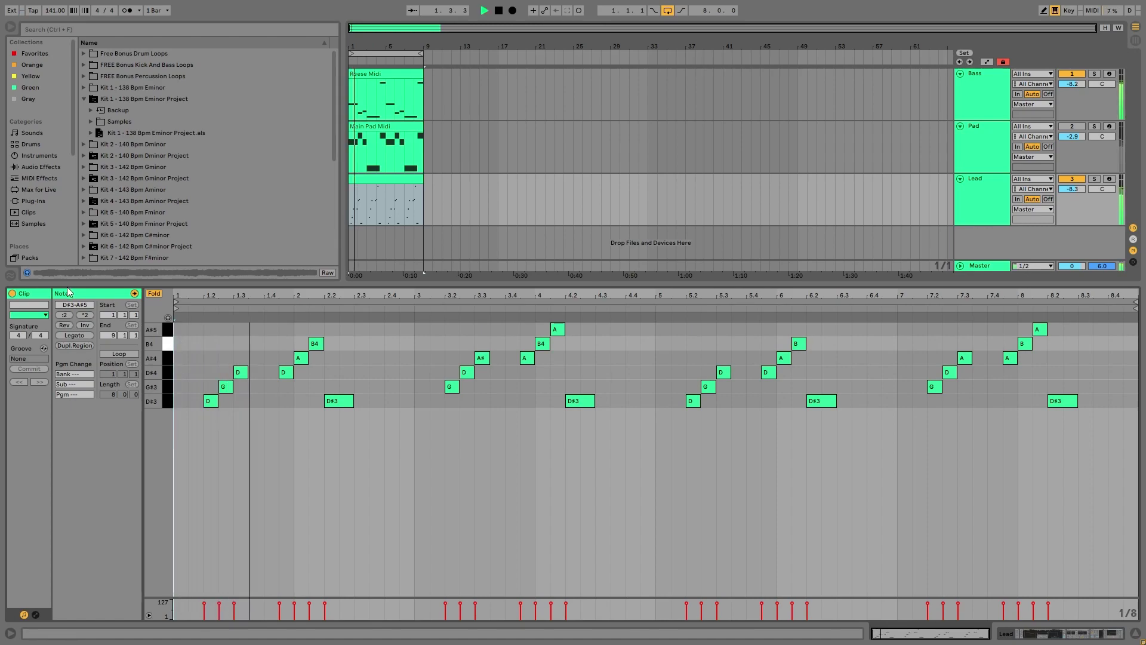
left_click(150, 294)
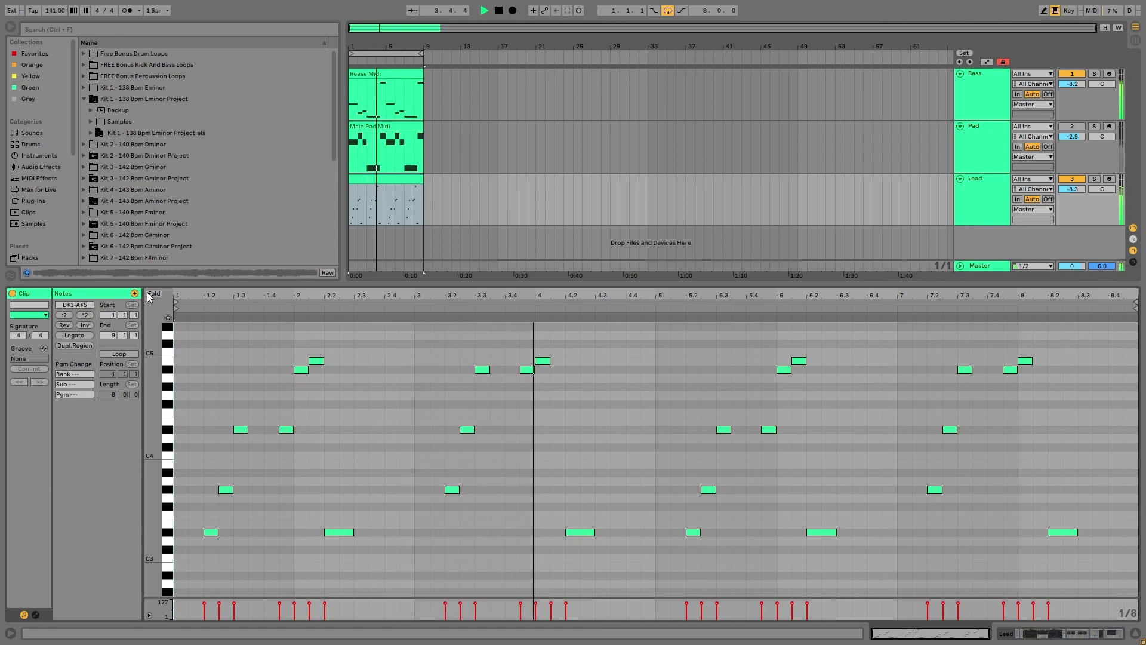
Examine the Lead clip's notes across the keyboard range with a smaller note height, and play the Lead with the Bass
scroll(394, 537, "up", 6)
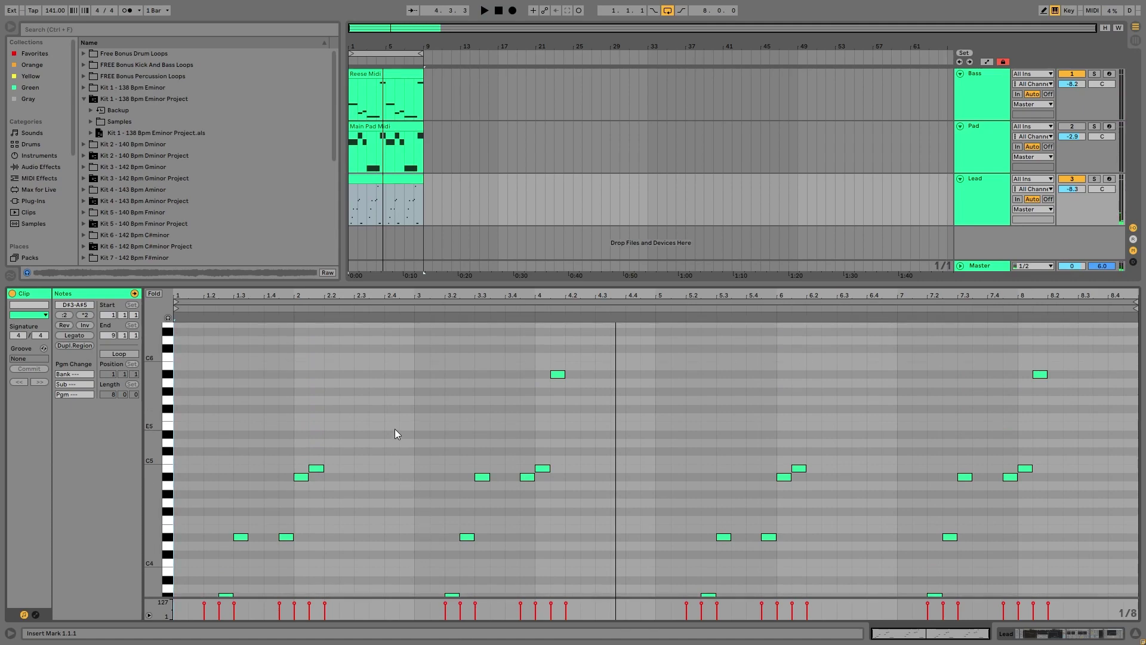
scroll(397, 435, "down", 4)
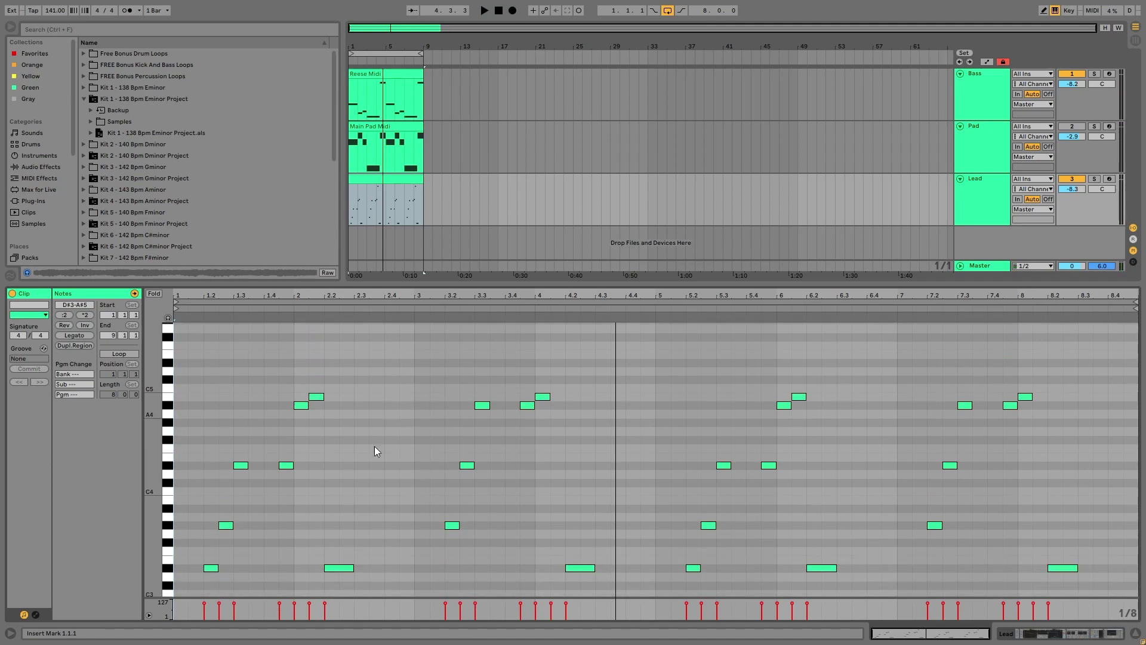
left_click_drag(156, 418, 155, 418)
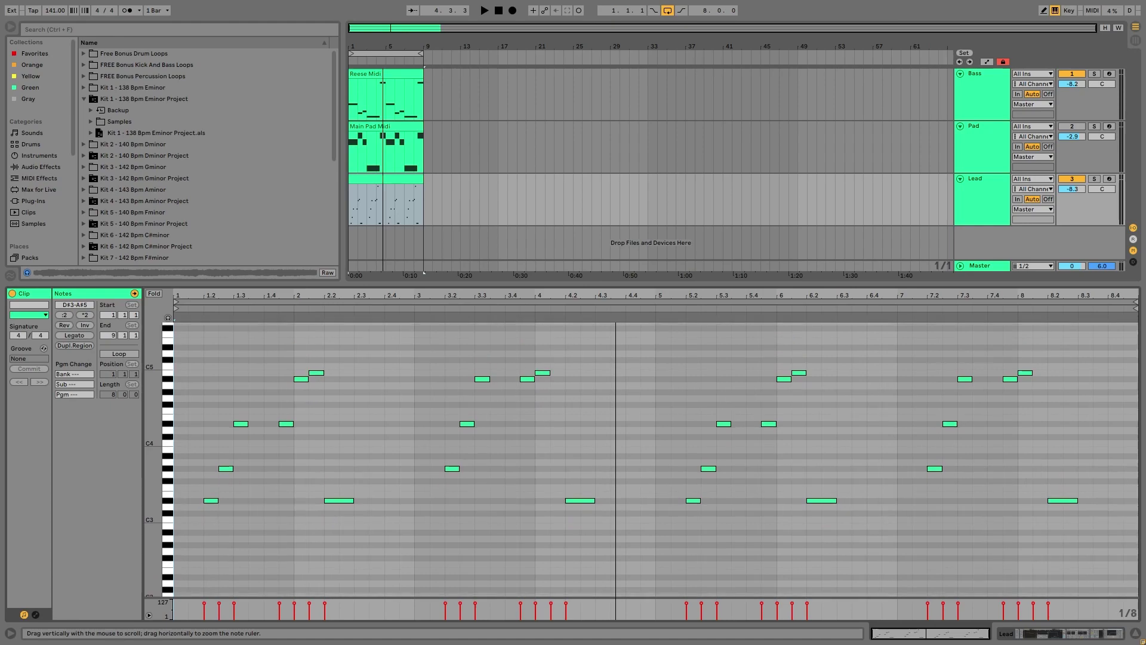
key("space")
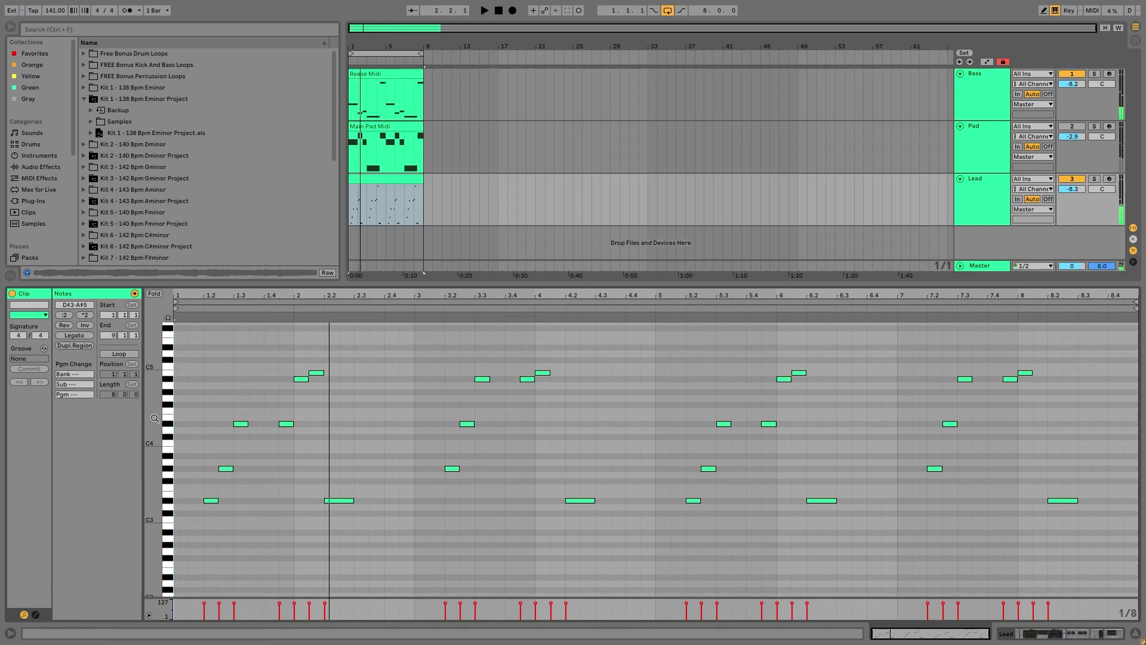
key("space")
key("space")
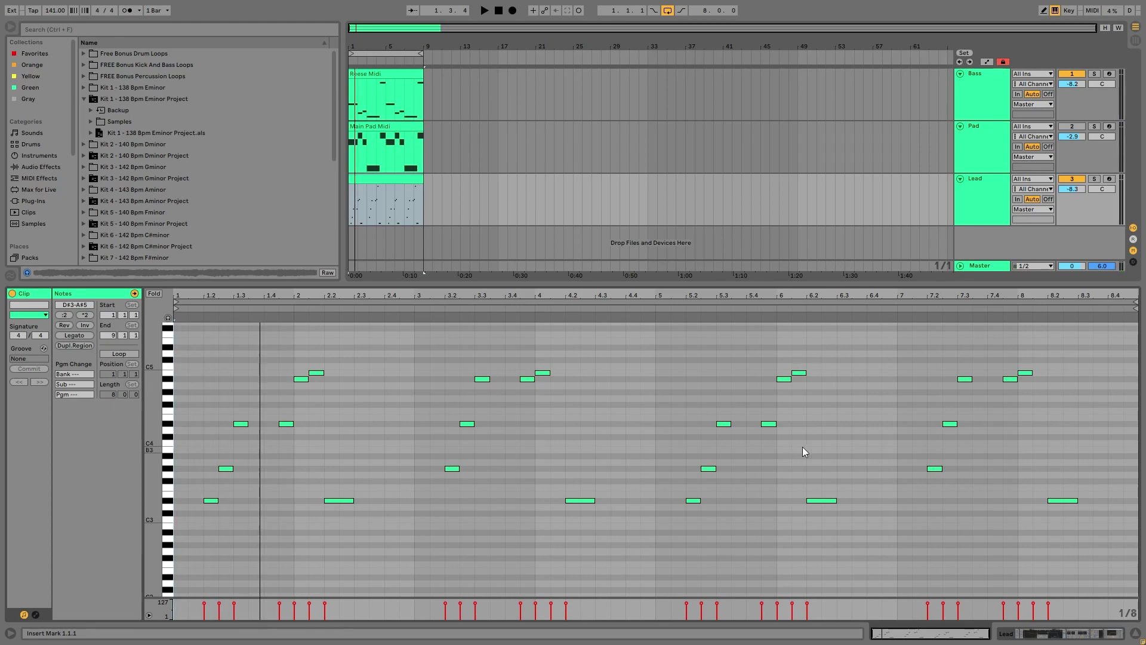
left_click(1079, 638)
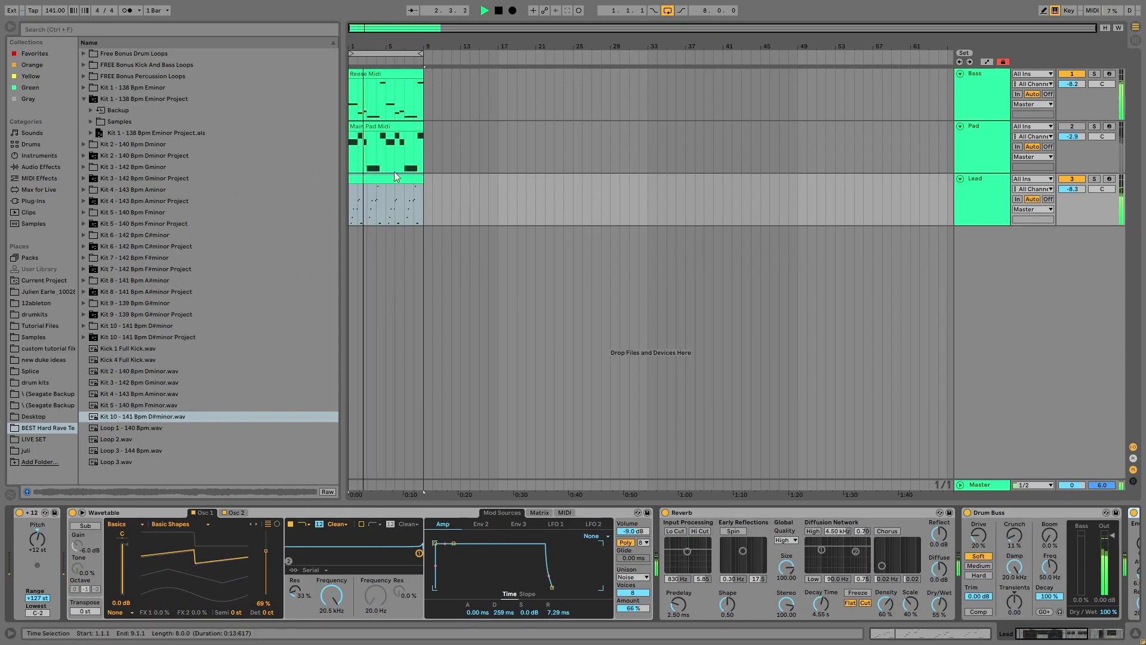
key("space")
double_click(394, 200)
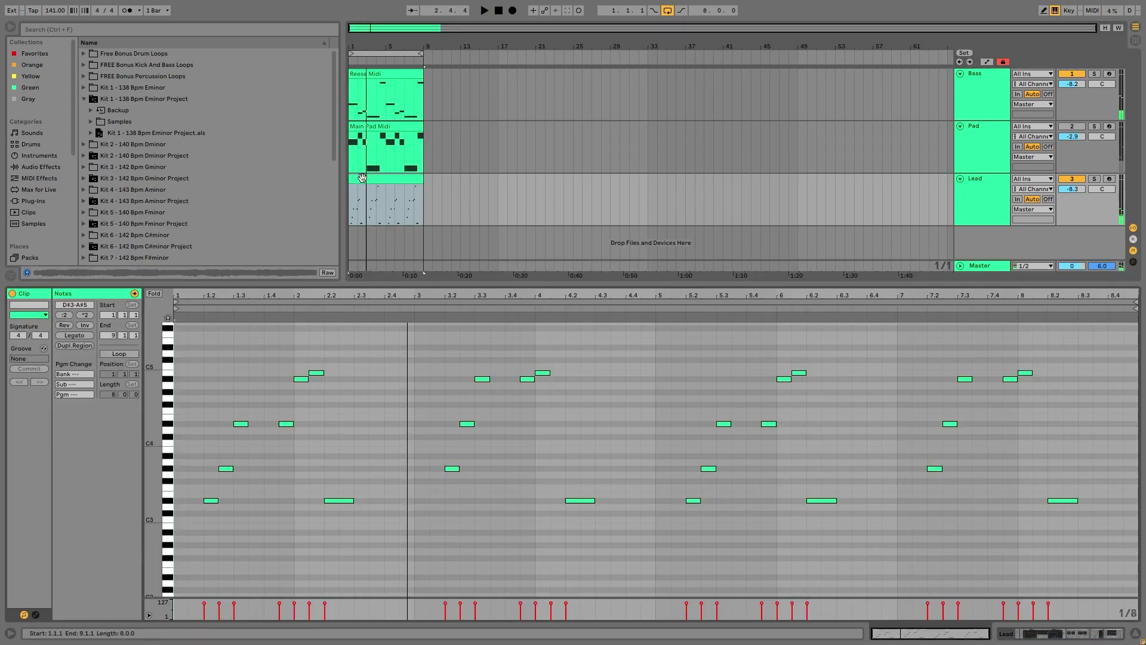
key("space")
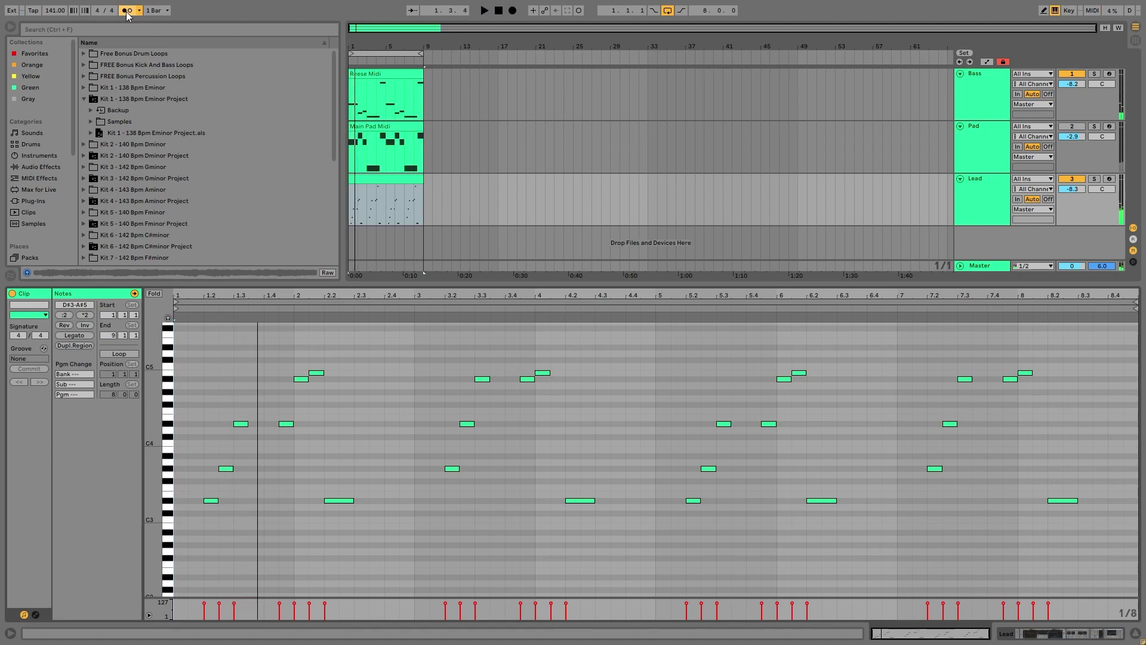
Turn off the metronome and add Loop 3 - 144 Bpm.wav on a new track below the Lead, starting at bar 1
left_click(126, 12)
left_click(963, 215)
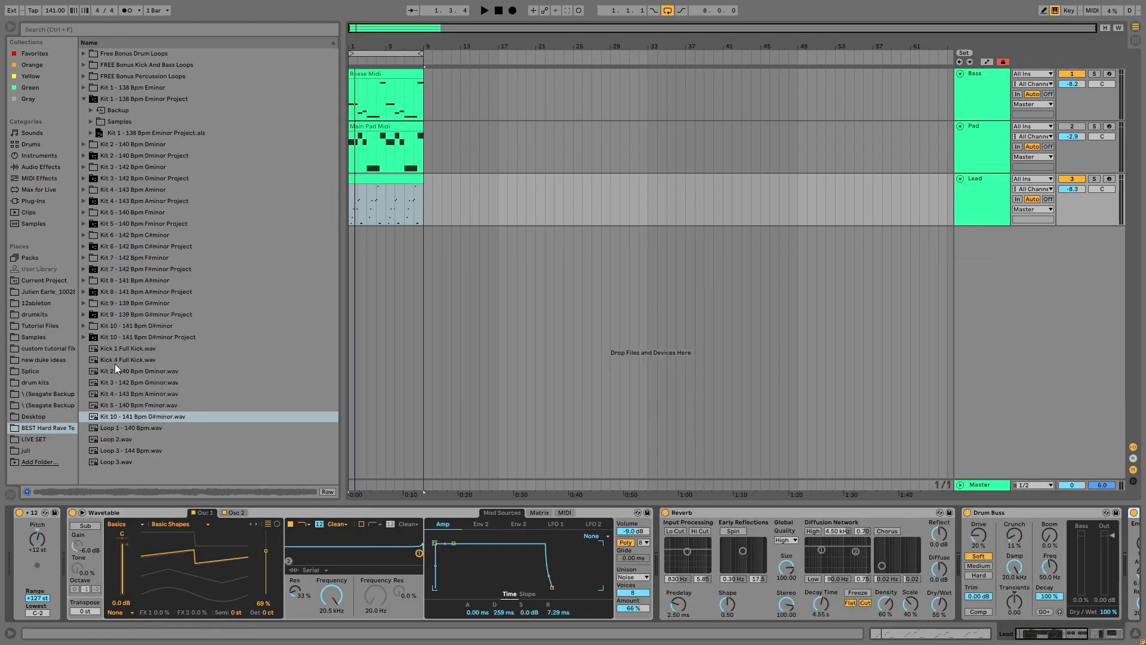
left_click(142, 452)
left_click_drag(142, 452, 349, 251)
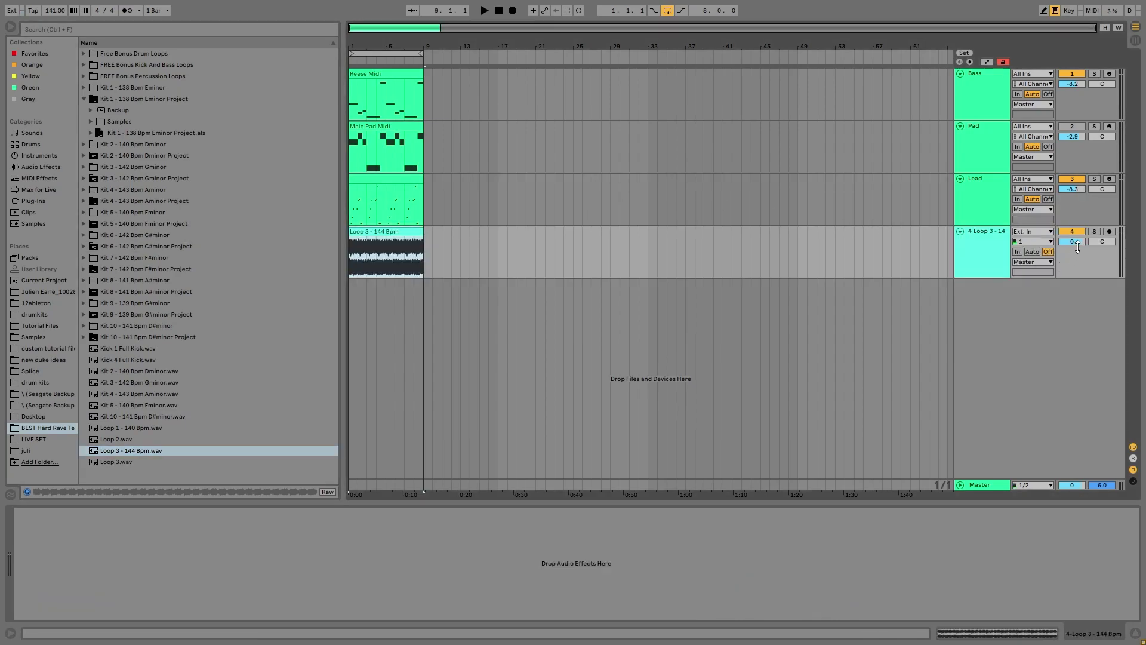
Mute the Bass, play the Lead with the loop and set the loop track's volume to -3.8 dB
left_click(1071, 75)
key("space")
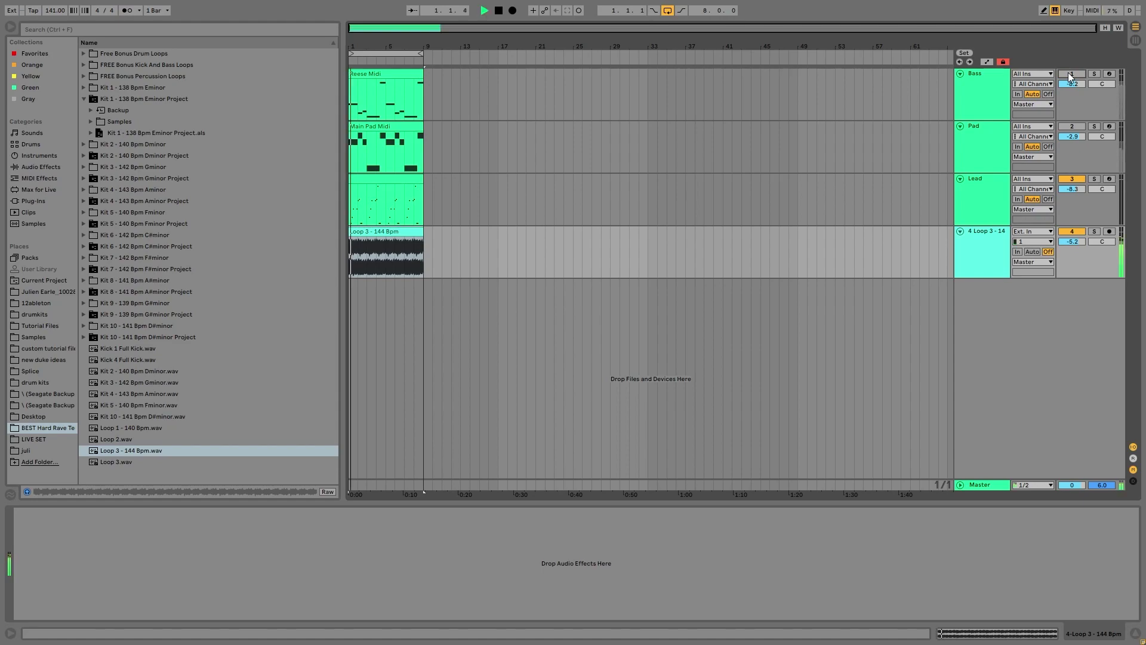
left_click_drag(1078, 246, 1078, 239)
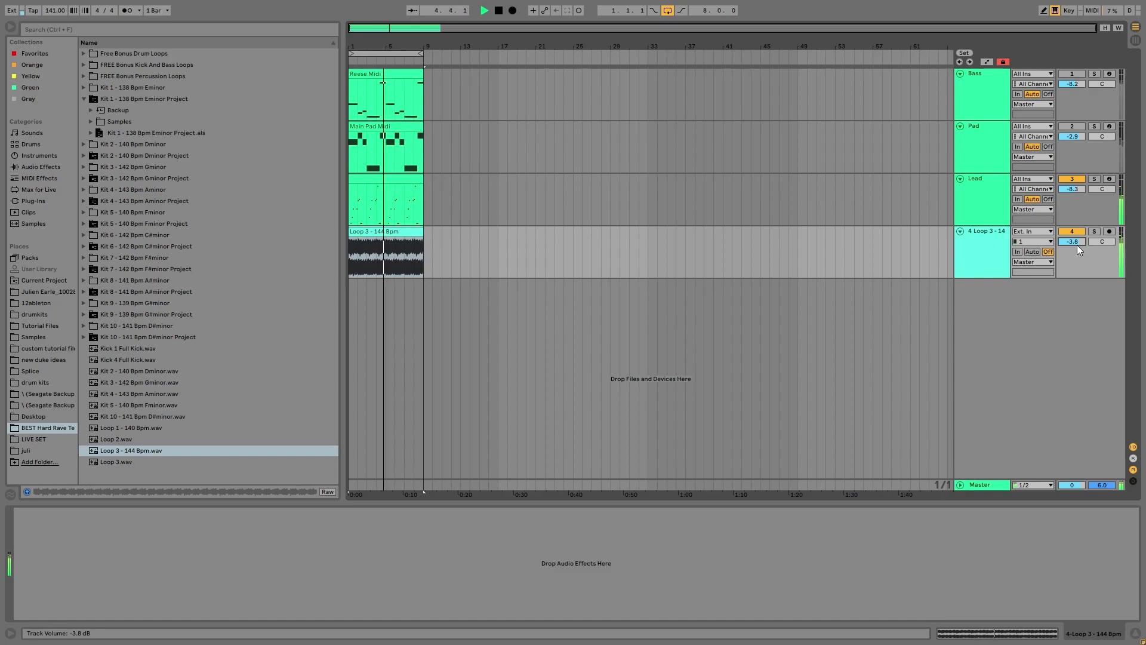
Stop playback and delete the Loop 3 track
key("space")
left_click(999, 235)
key("Delete")
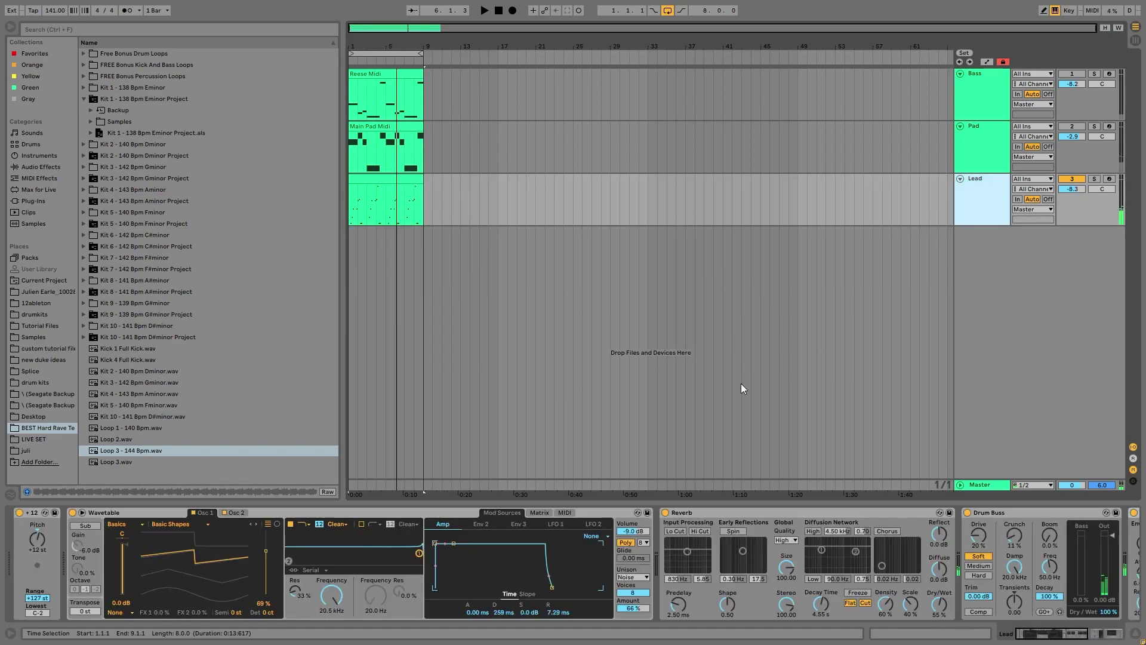
Unmute the Bass and Pad, and show the Main Pad Midi and Reese Midi clips together across the full note range
left_click(1076, 77)
left_click(1080, 127)
double_click(393, 130)
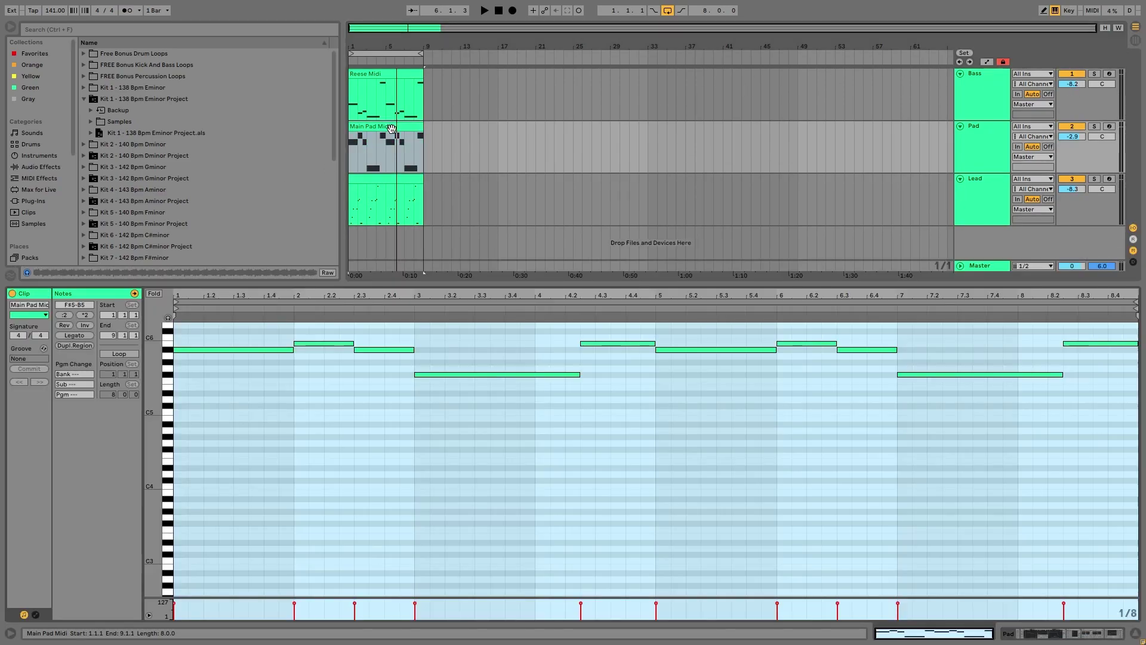
left_click(385, 89, "shift")
scroll(342, 386, "up", 1)
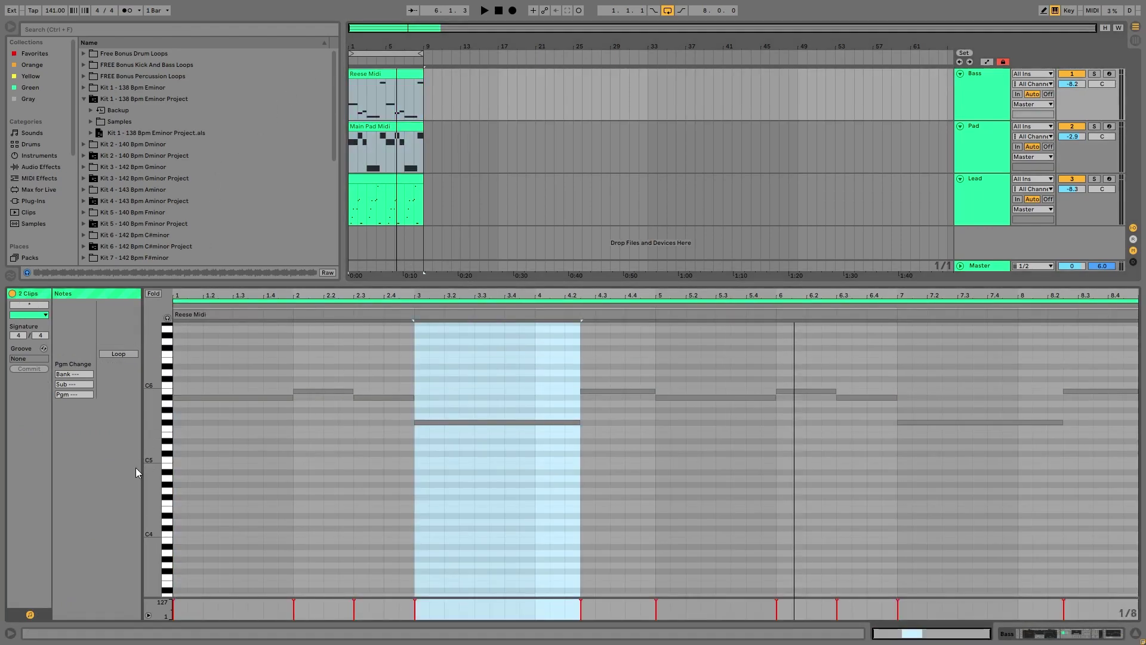
left_click_drag(151, 476, 200, 457)
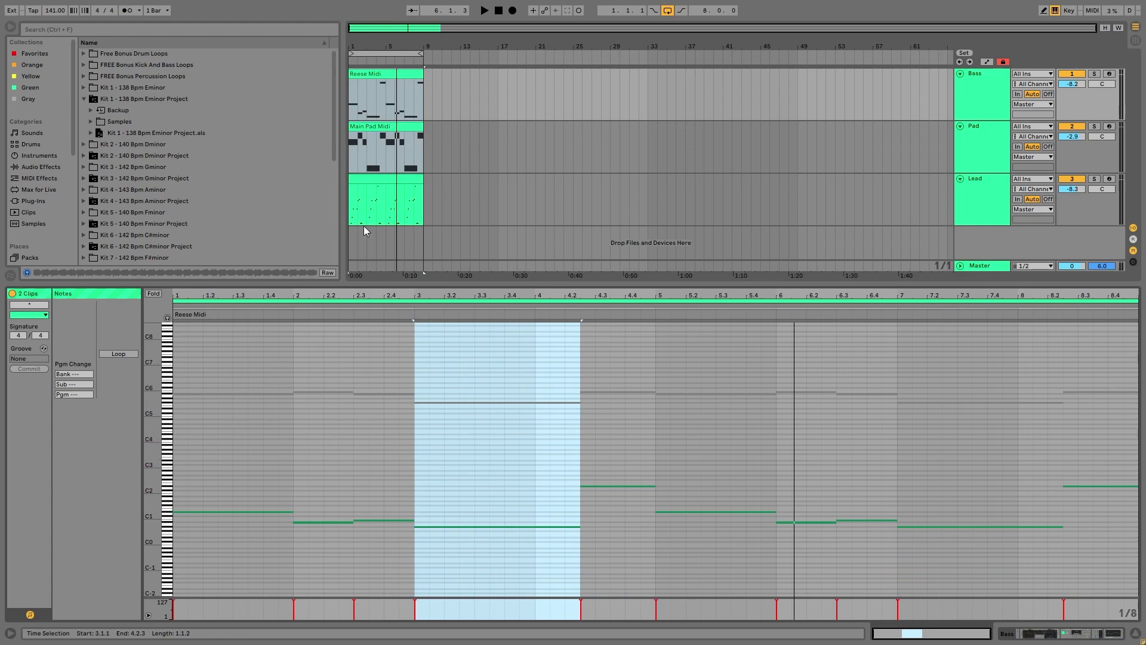
left_click(986, 138)
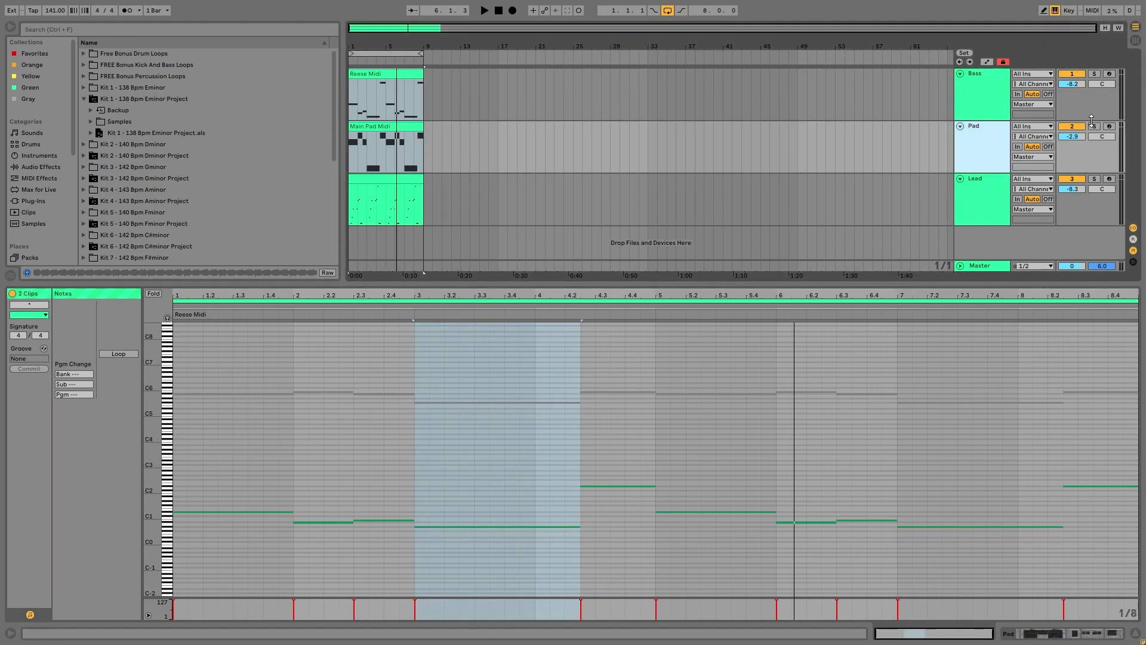
left_click(1094, 126)
left_click(1094, 75, "ctrl")
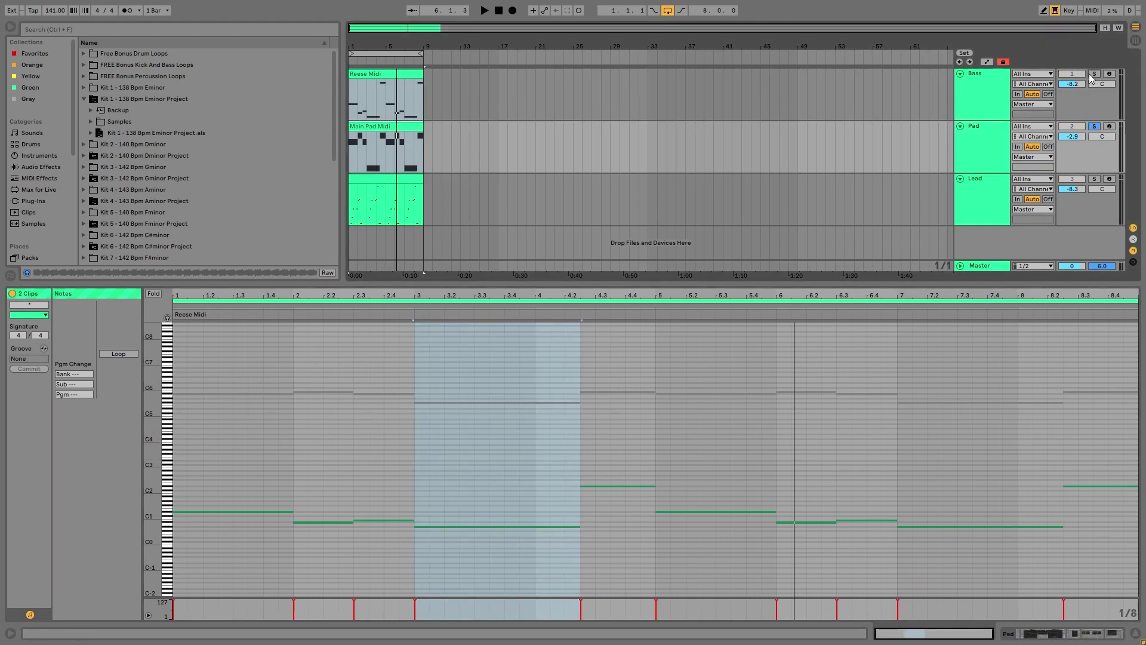
key("space")
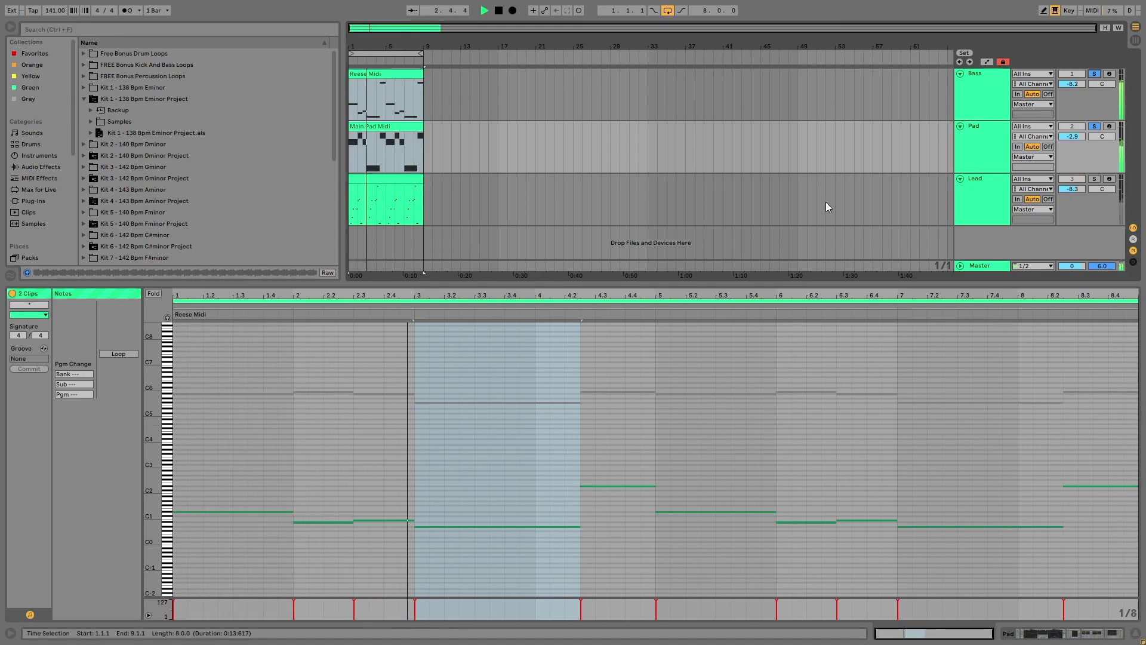
left_click(977, 149)
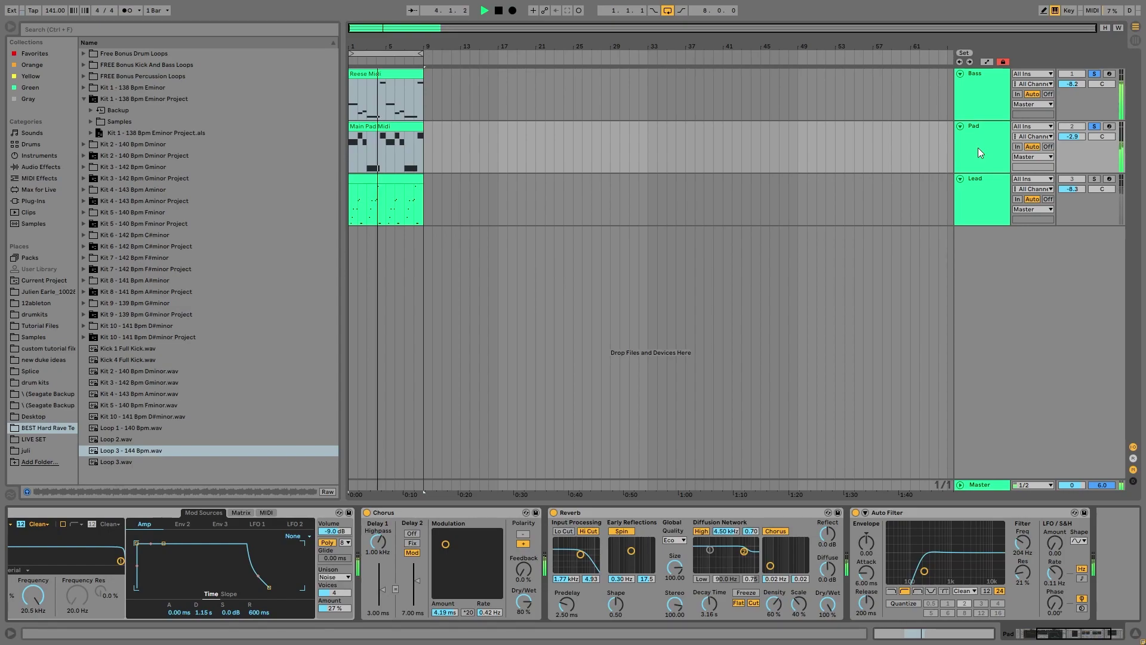
key("space")
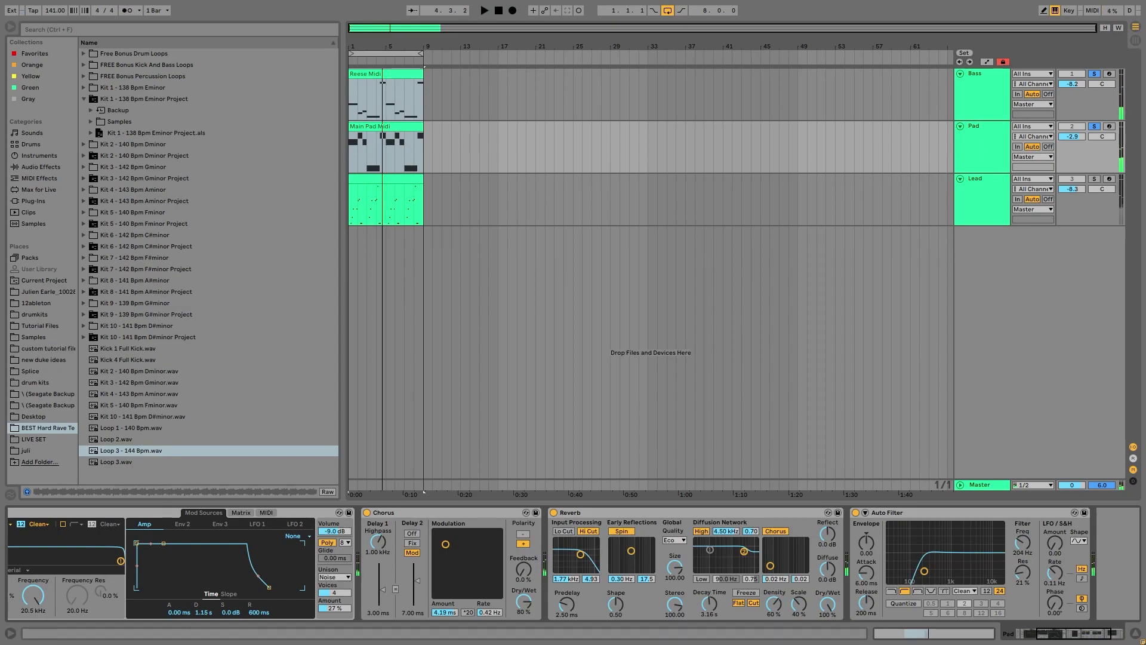
Turn off the Bass and Pad solos, play all three tracks together and stop playback
key("space")
left_click(1094, 126)
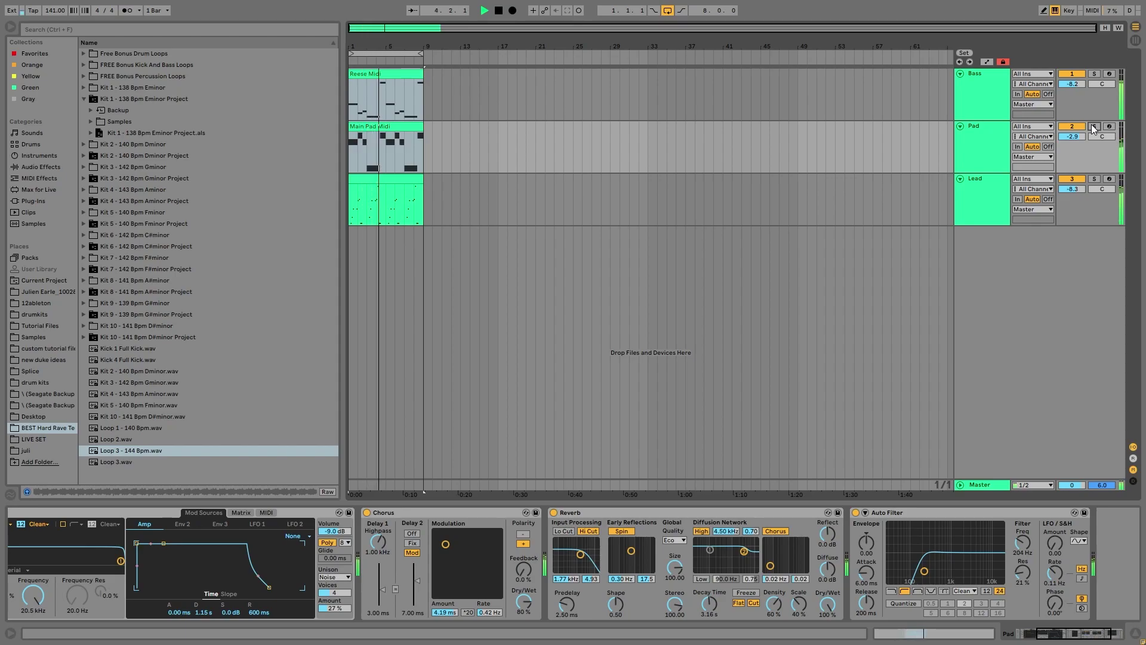
key("space")
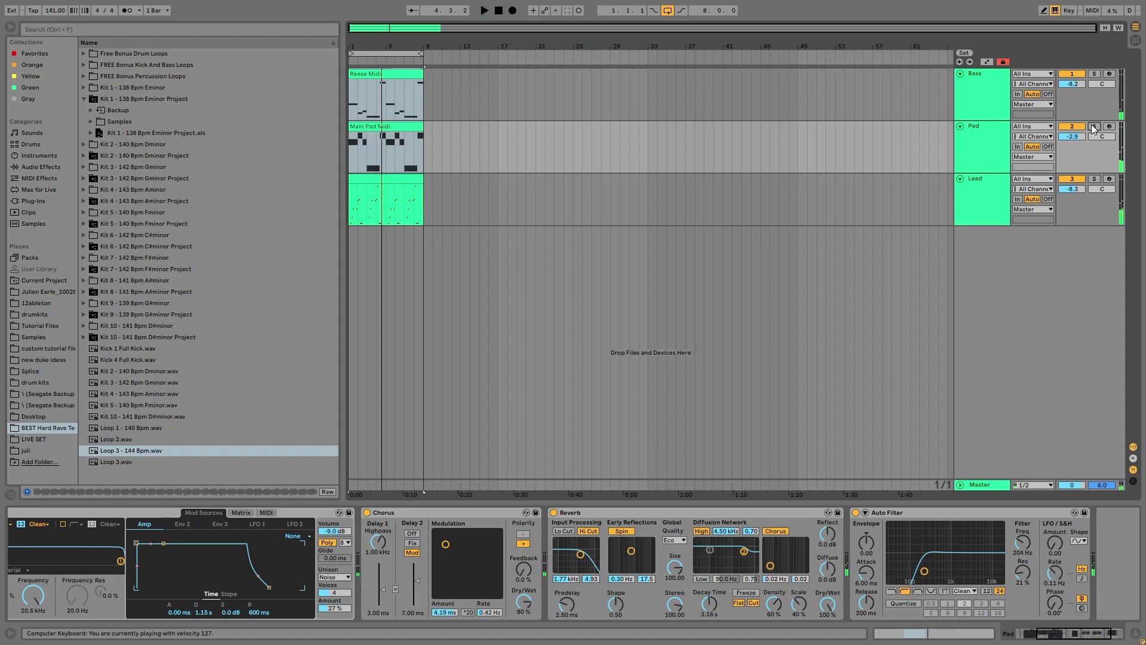
left_click(1093, 127)
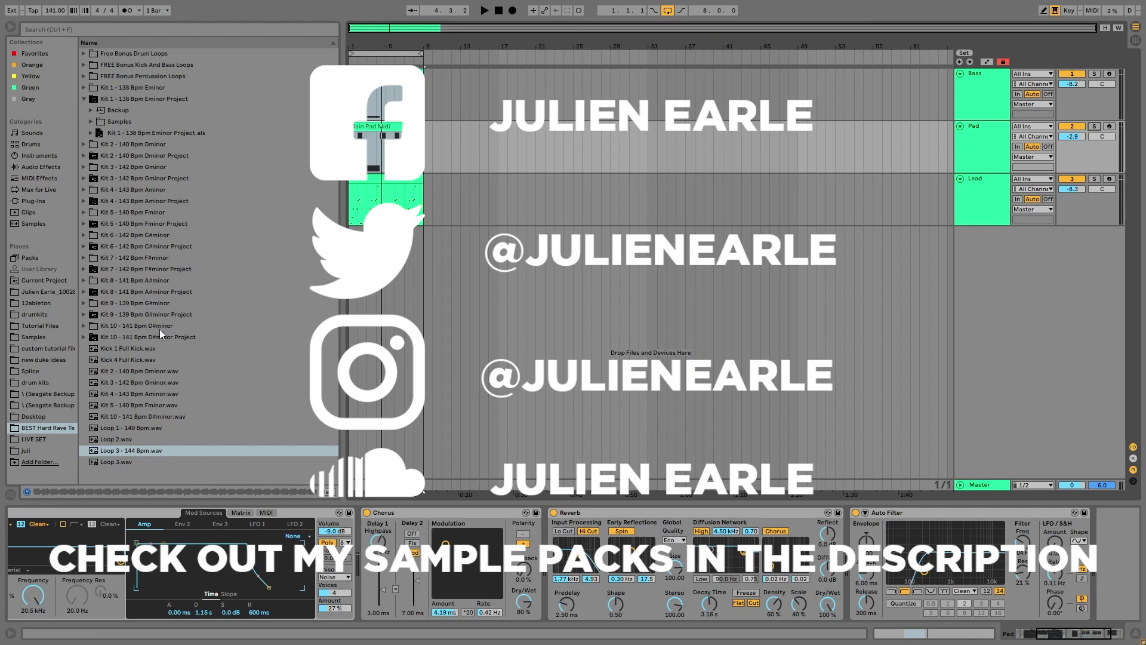
Look through the contents of the Kit 1 - 138 Bpm Eminor folder and the Kit 1 - 138 Bpm Eminor Project folder
double_click(99, 104)
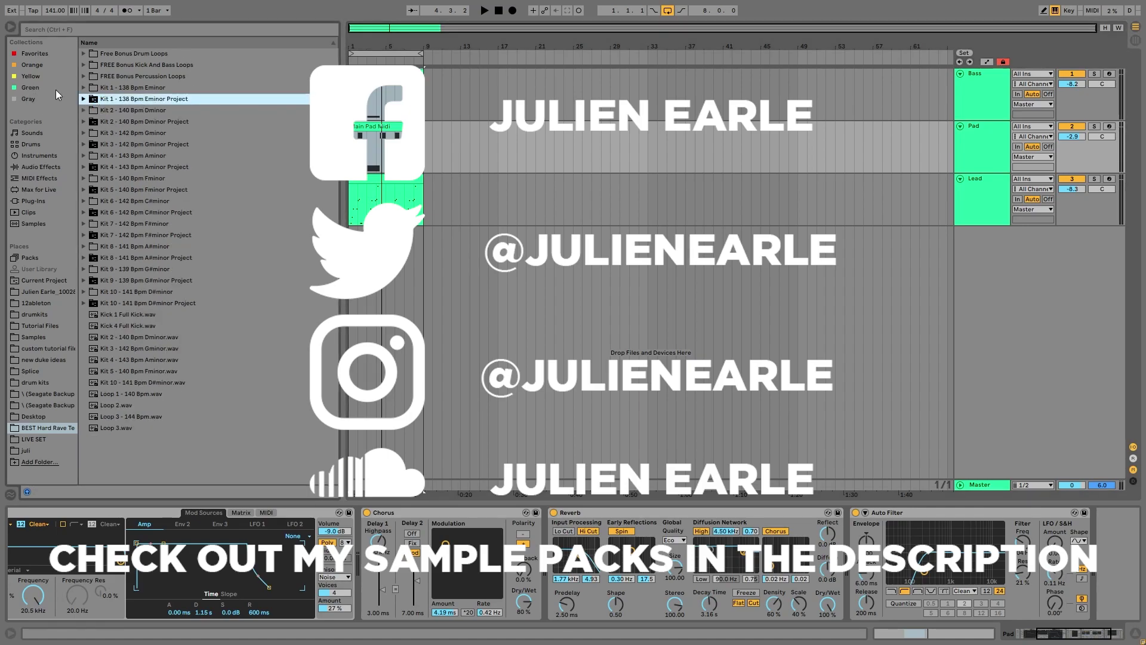
double_click(101, 88)
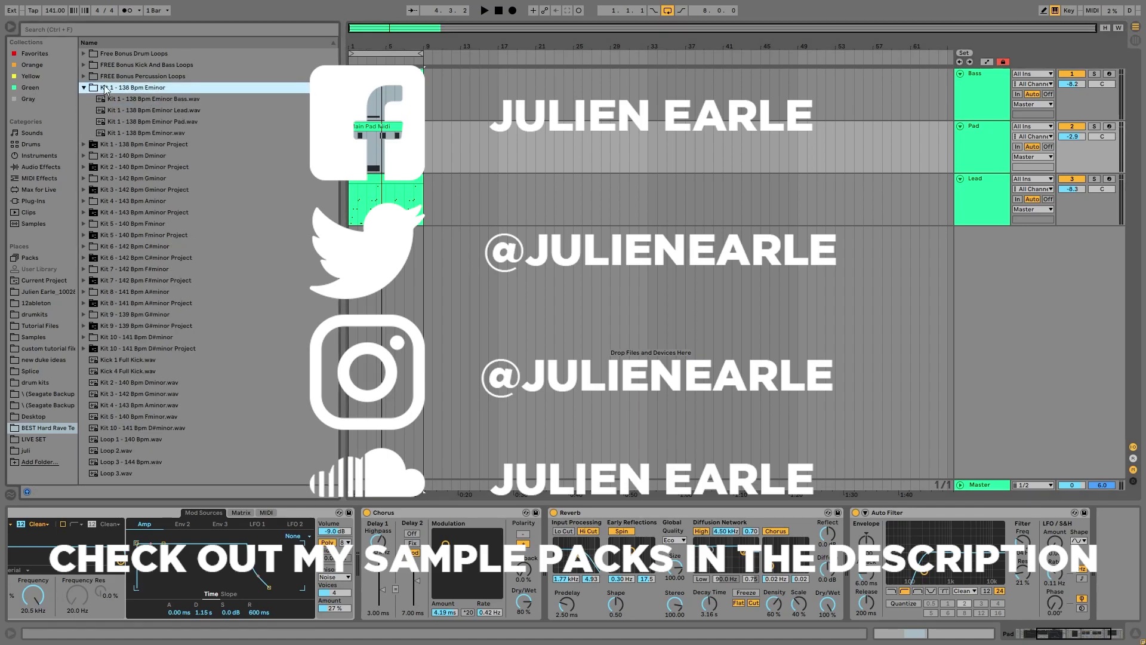
double_click(137, 145)
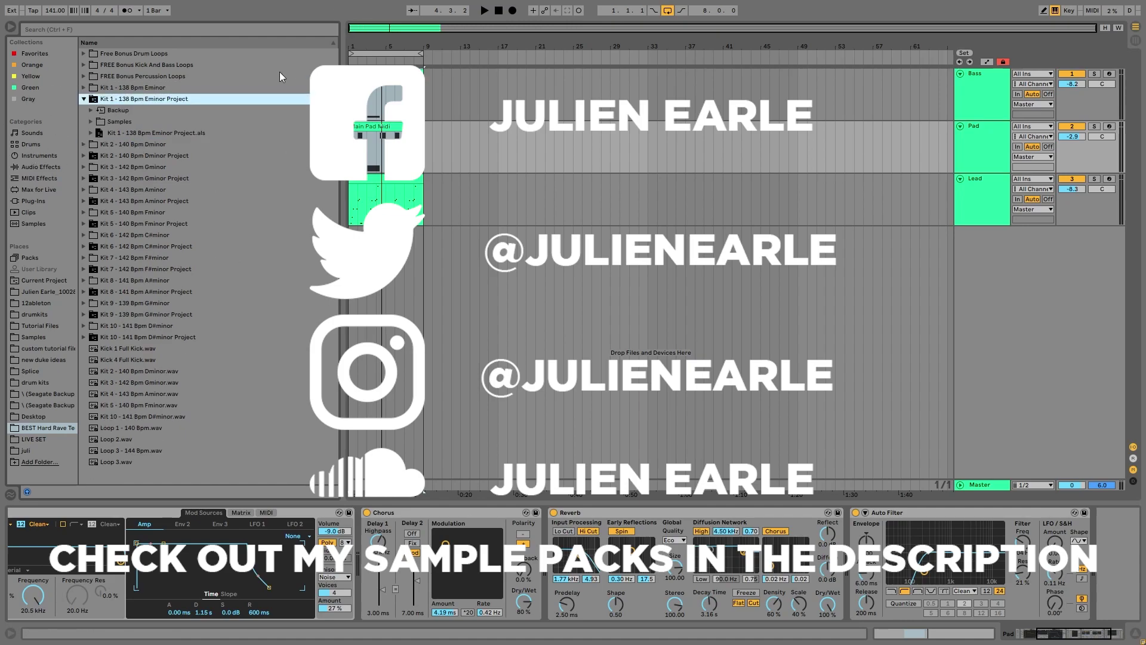